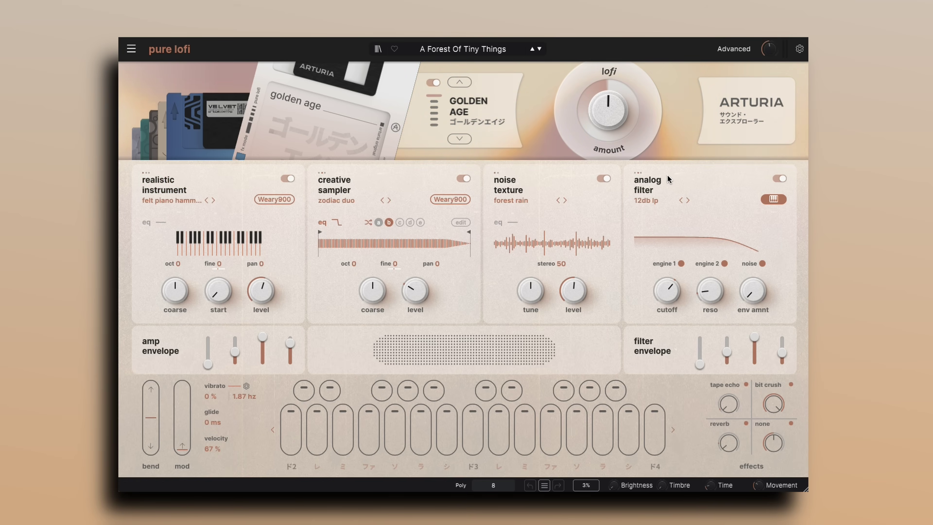
click(512, 207)
click(672, 202)
click(650, 200)
click(588, 200)
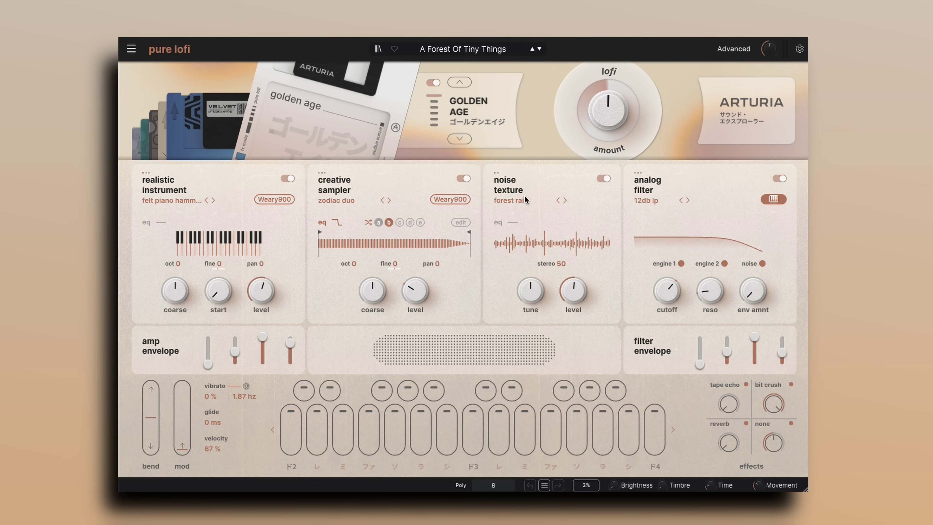
Look through the Pure LoFi preset list and close it without loading a different preset.
click(463, 49)
scroll(528, 153, down, 3)
scroll(528, 152, down, 10)
scroll(527, 153, up, 15)
click(681, 110)
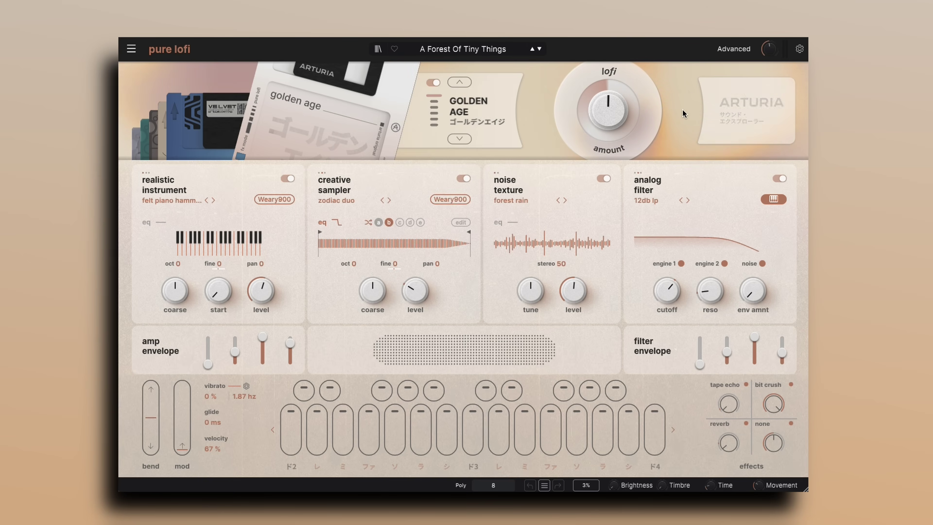
click(449, 49)
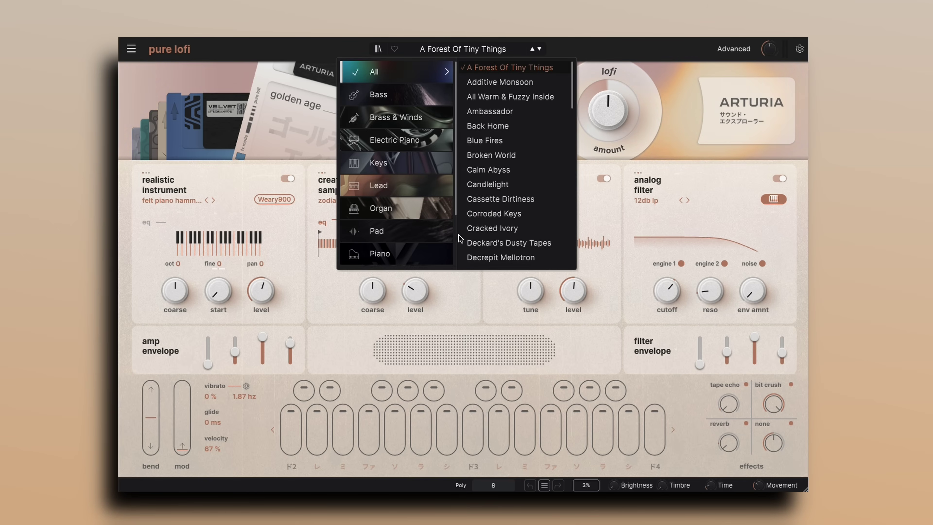
click(686, 107)
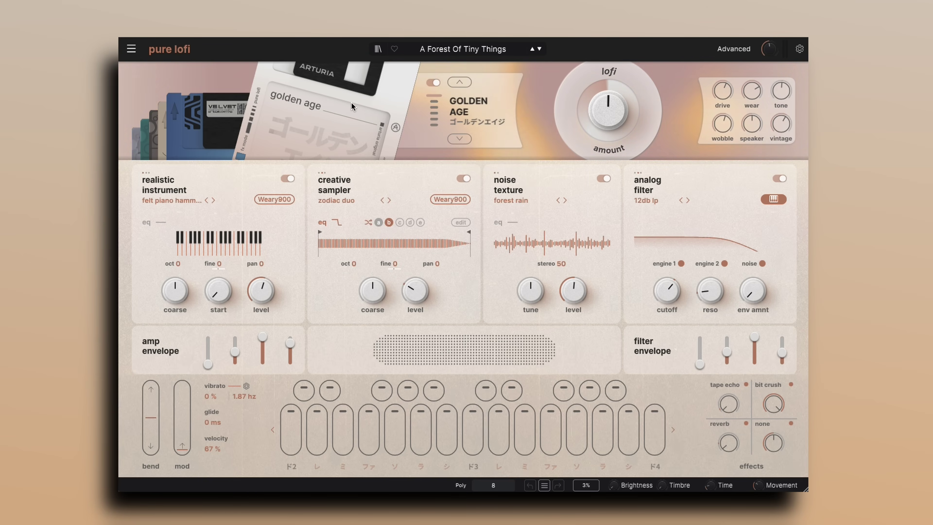
Cycle from Golden Age through the lofi processor's other tape colorations, starting with Velvet Frost.
click(456, 140)
click(457, 141)
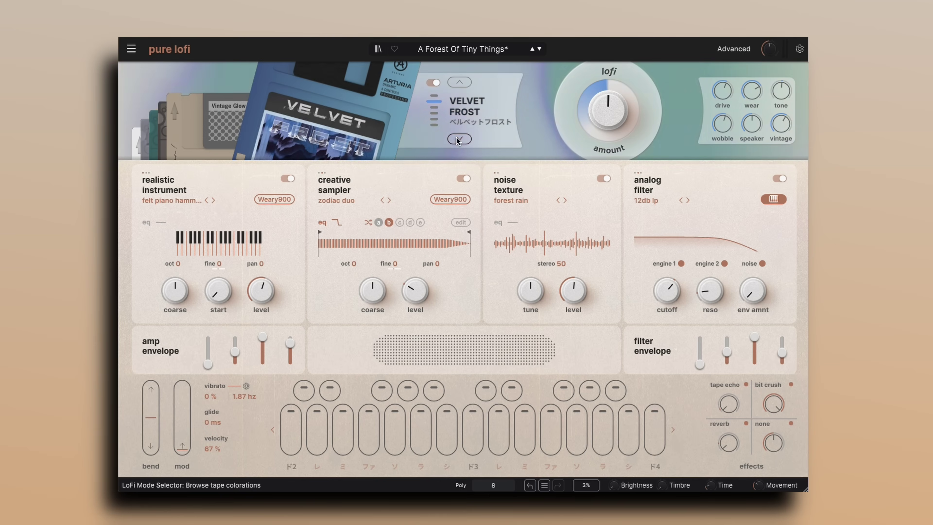
click(457, 140)
click(457, 140)
click(456, 140)
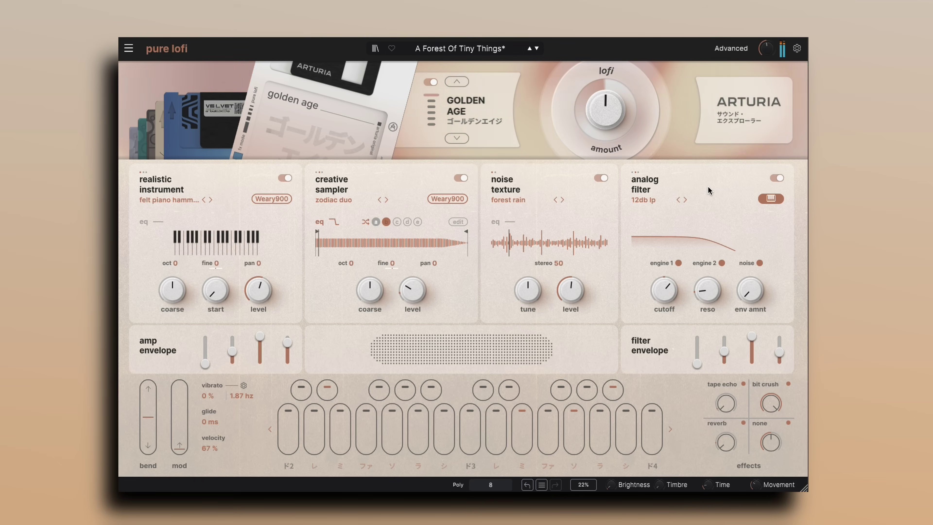
Raise the lofi amount close to its maximum and switch the lofi mode to Velvet Frost.
mouse_move(571, 131)
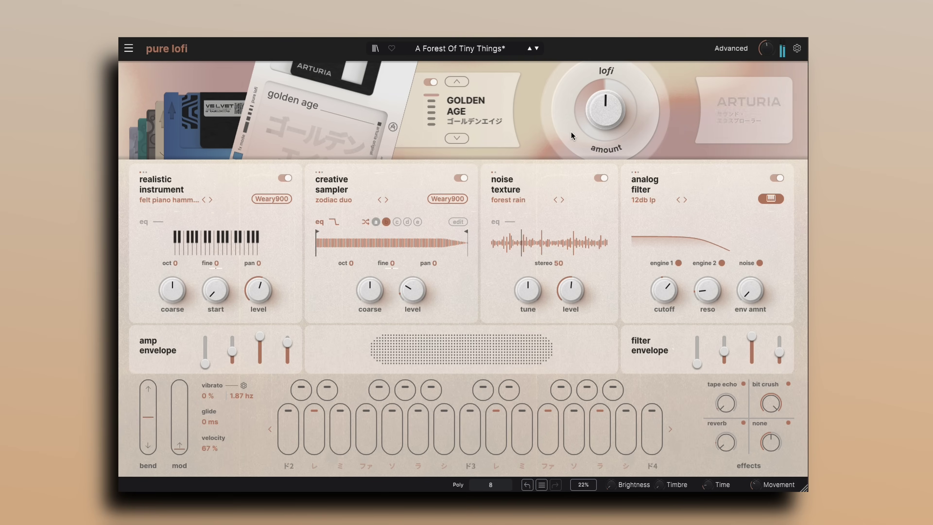
drag(605, 90, 605, 73)
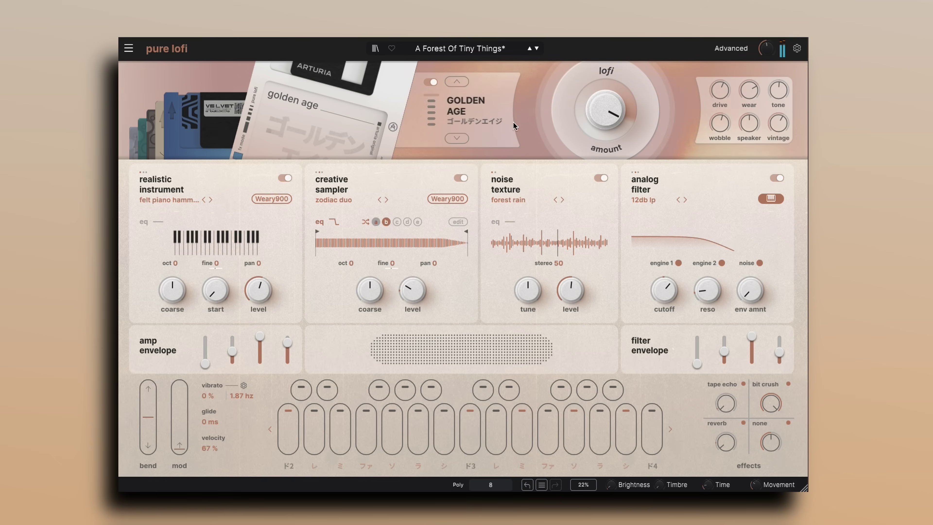
click(457, 137)
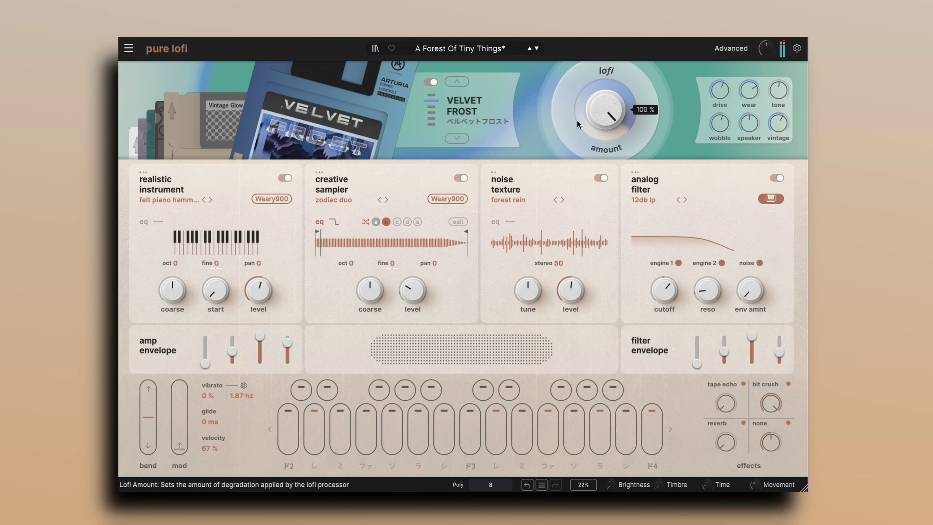
Try the Dim Memories lofi mode with the amount lowered to about 86%, and return to Vintage Glow.
click(451, 139)
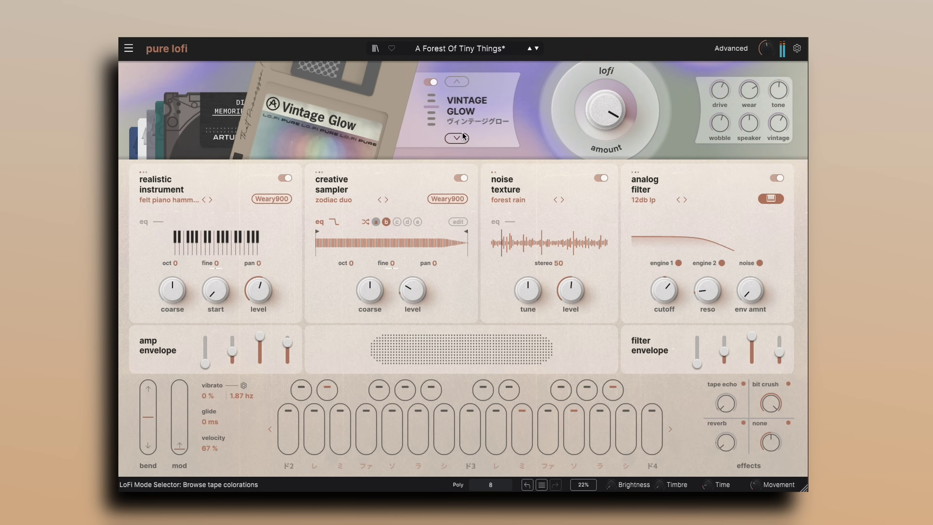
click(462, 133)
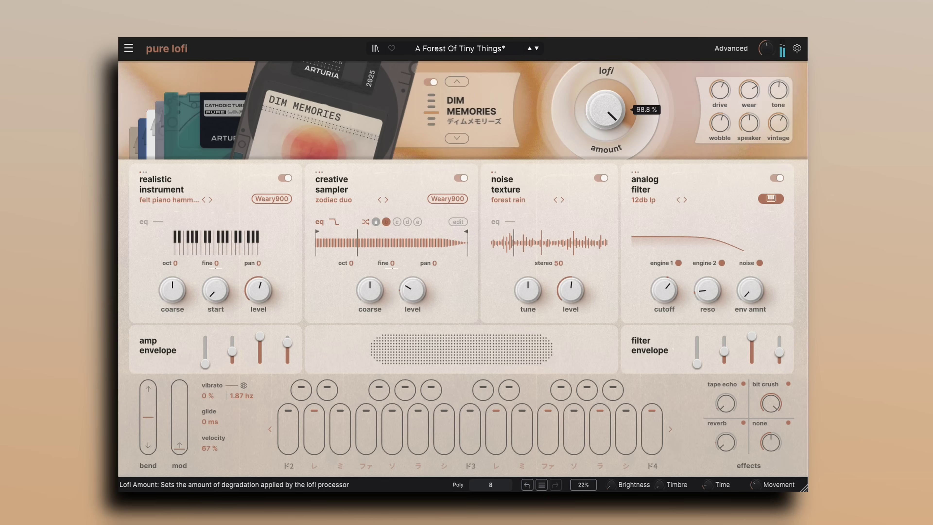
drag(589, 113, 589, 125)
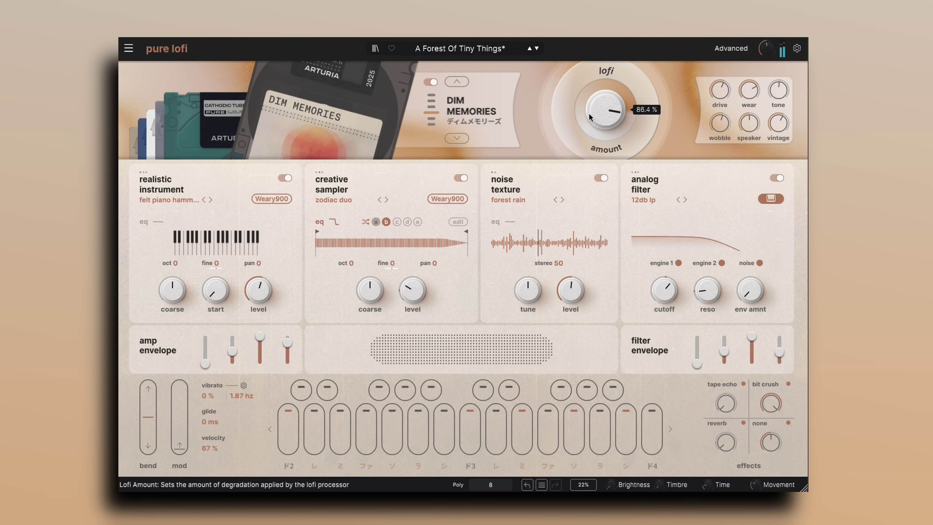
click(456, 81)
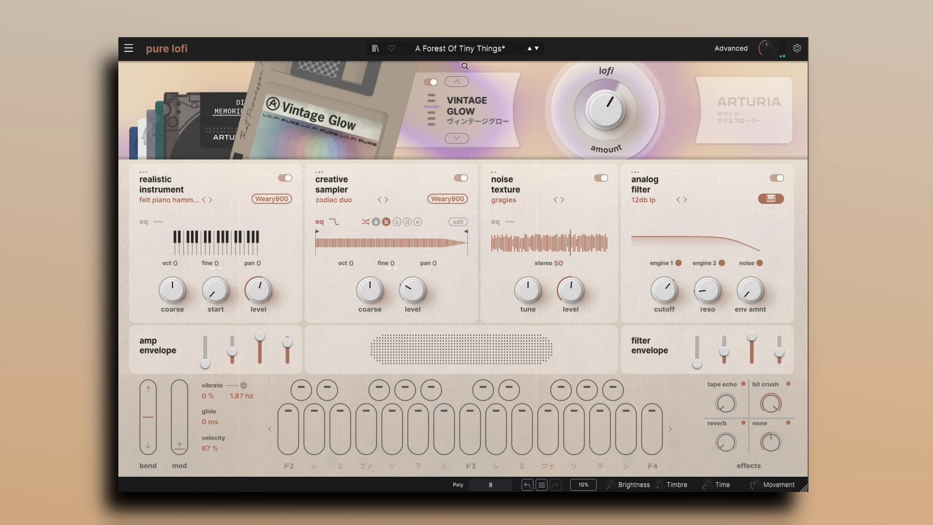
Load the Additive Monsoon preset and raise its lofi amount to about 94%.
click(537, 48)
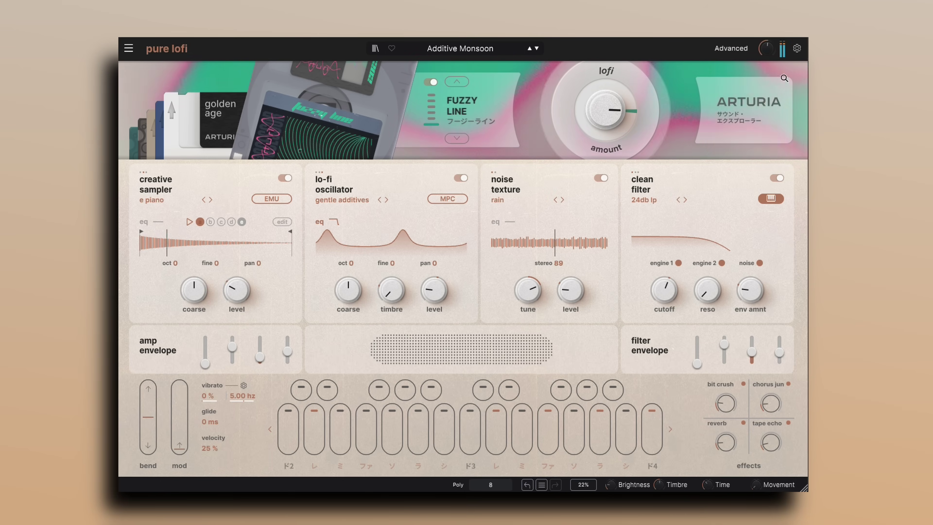
mouse_move(729, 91)
drag(650, 110, 652, 97)
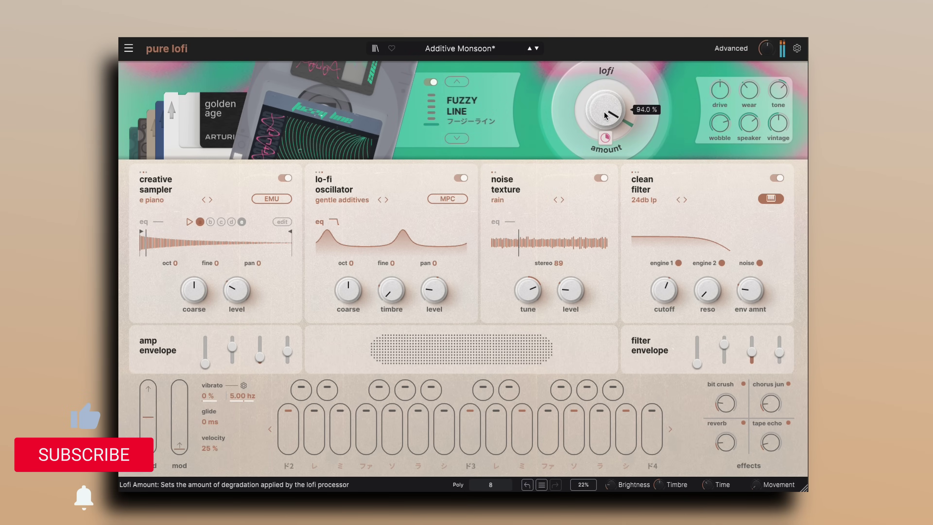
Advance to the All Warm & Fuzzy Inside preset and beyond, and pick another preset from the full list.
click(537, 48)
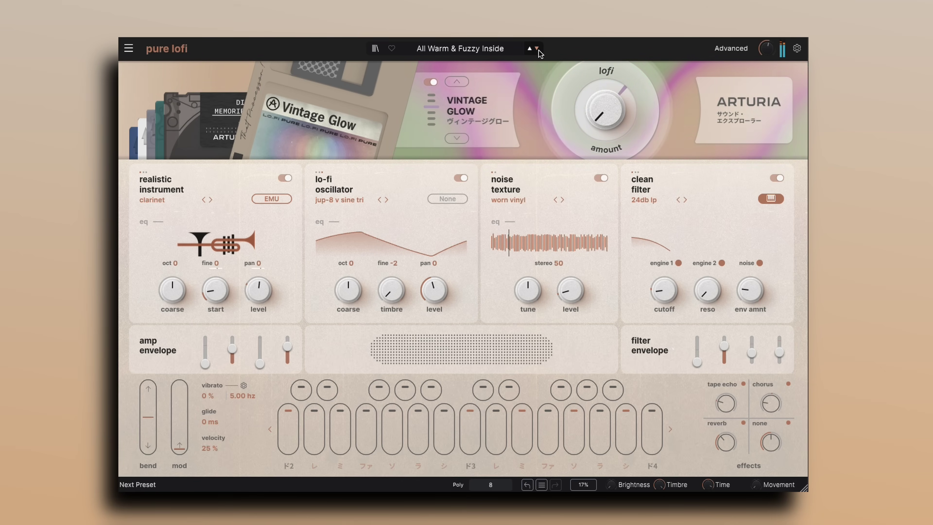
click(537, 48)
click(460, 48)
click(527, 203)
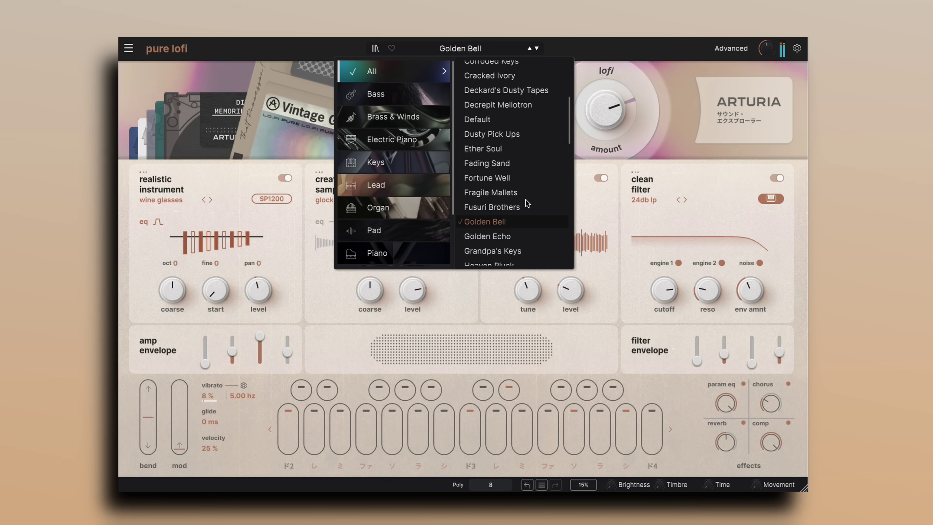
scroll(527, 203, down, 3)
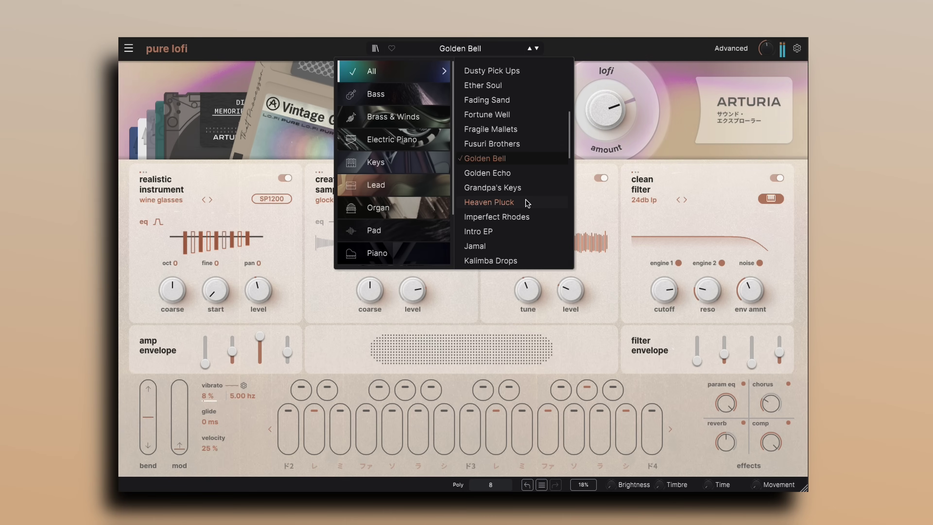
scroll(527, 203, down, 3)
click(490, 213)
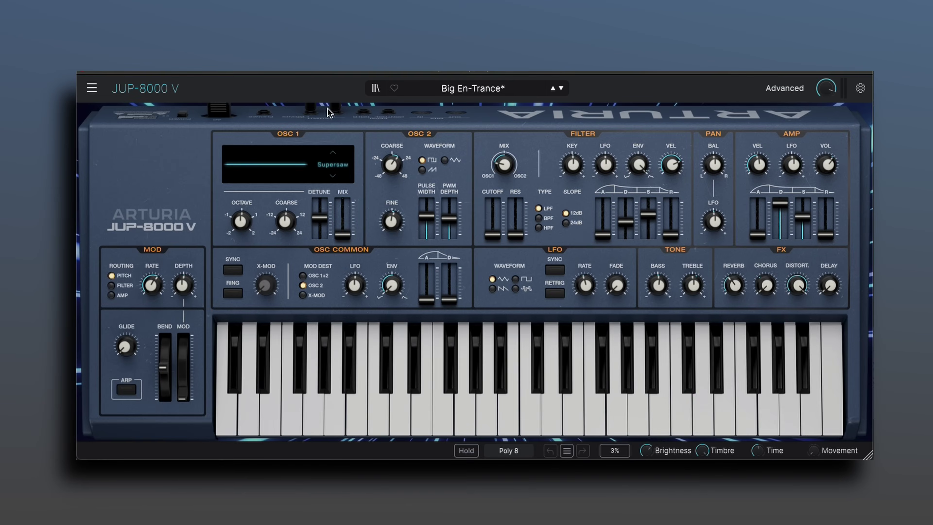
Look through the JUP-8000 V preset list and its sound categories, keeping Big En-Trance loaded.
click(402, 92)
scroll(543, 190, down, 5)
scroll(544, 191, up, 3)
scroll(545, 191, up, 3)
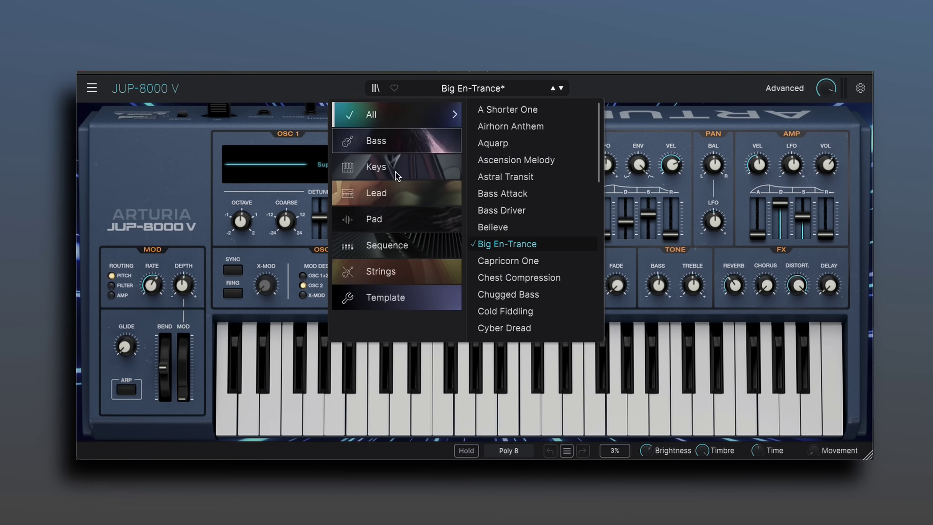
scroll(532, 146, down, 1)
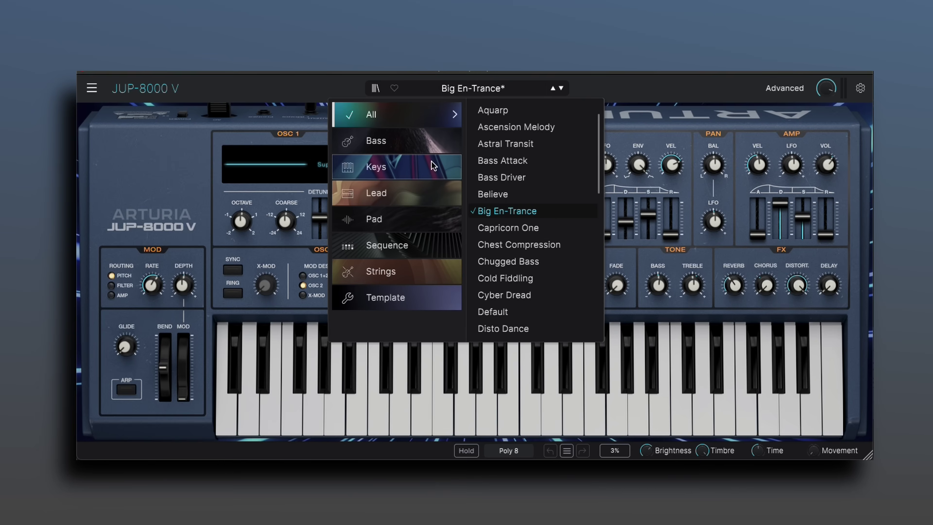
click(639, 124)
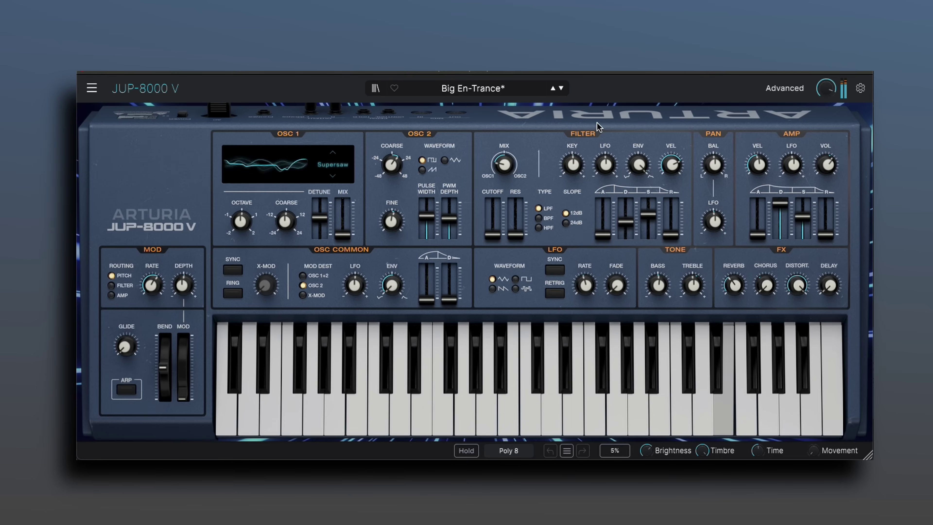
Audition other JUP-8000 V presets, including Airhorn Anthem and Aquarp.
click(563, 93)
click(565, 93)
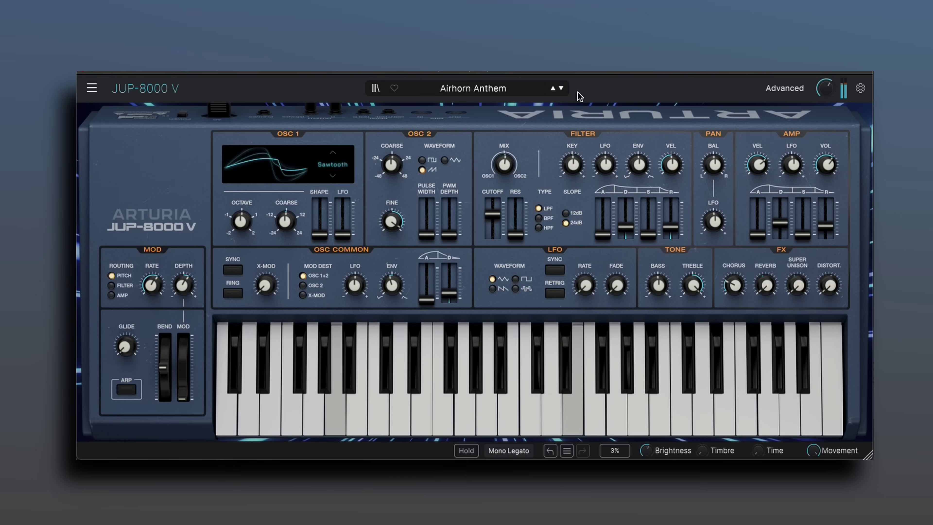
click(561, 88)
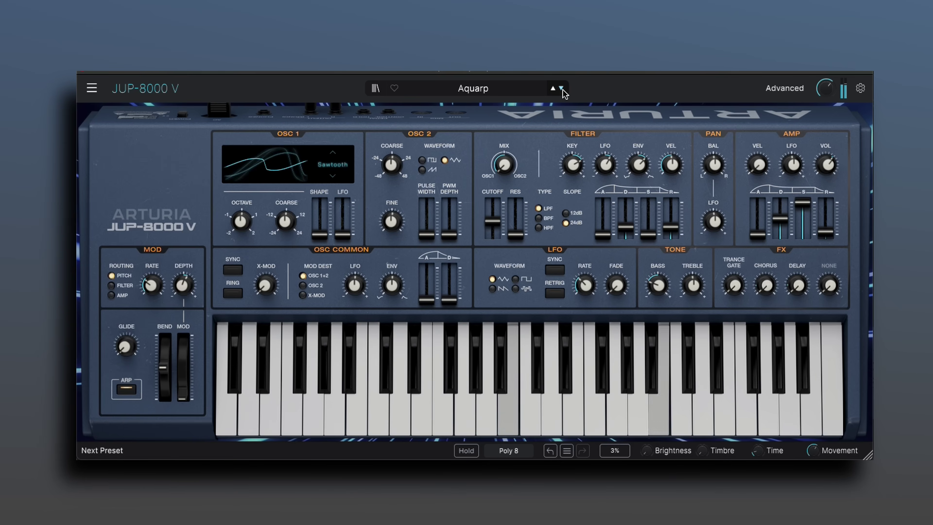
click(562, 88)
click(536, 88)
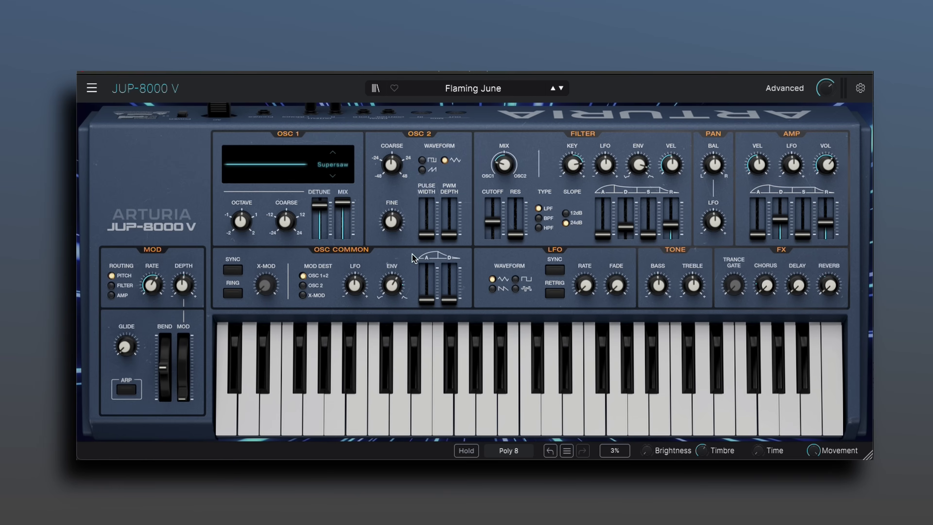
Load the Big En-Trance preset from the full preset list.
click(484, 92)
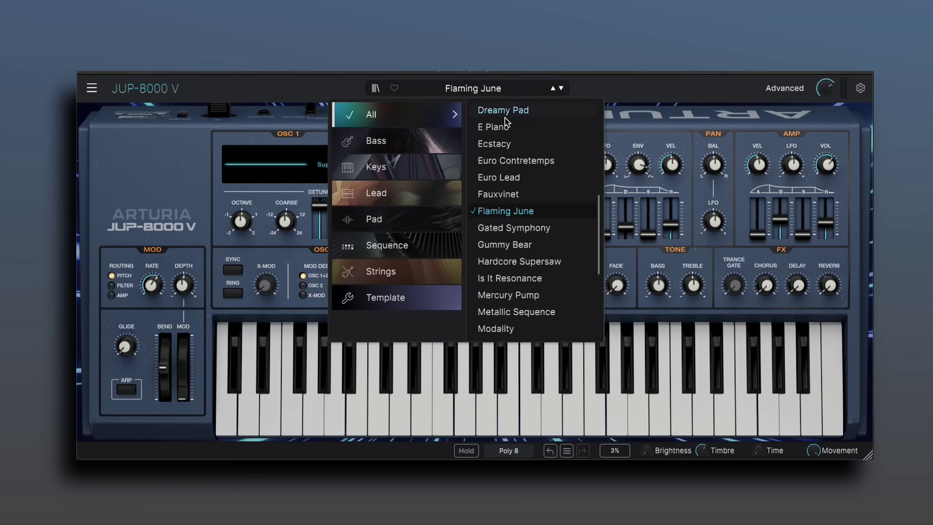
scroll(529, 110, up, 5)
click(589, 191)
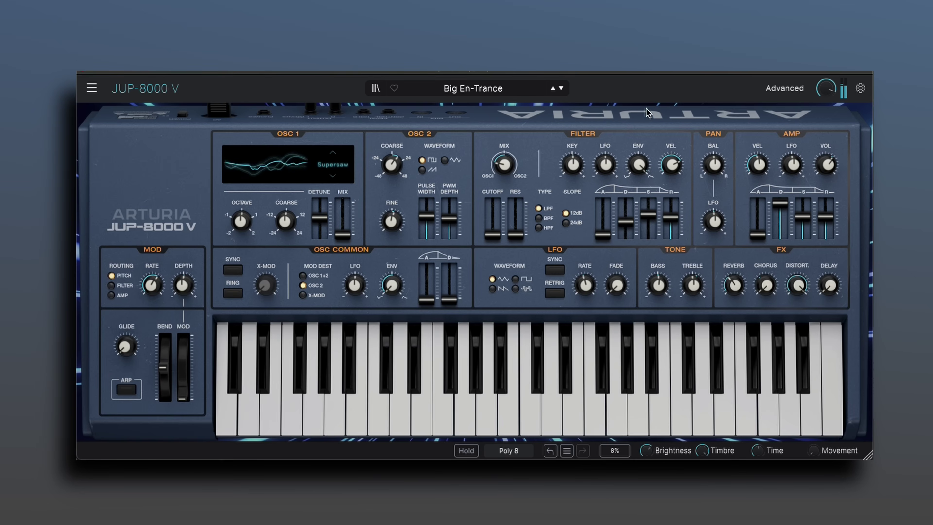
Show the advanced effects section and view the FX types available for the Reverb slot without changing it.
click(775, 91)
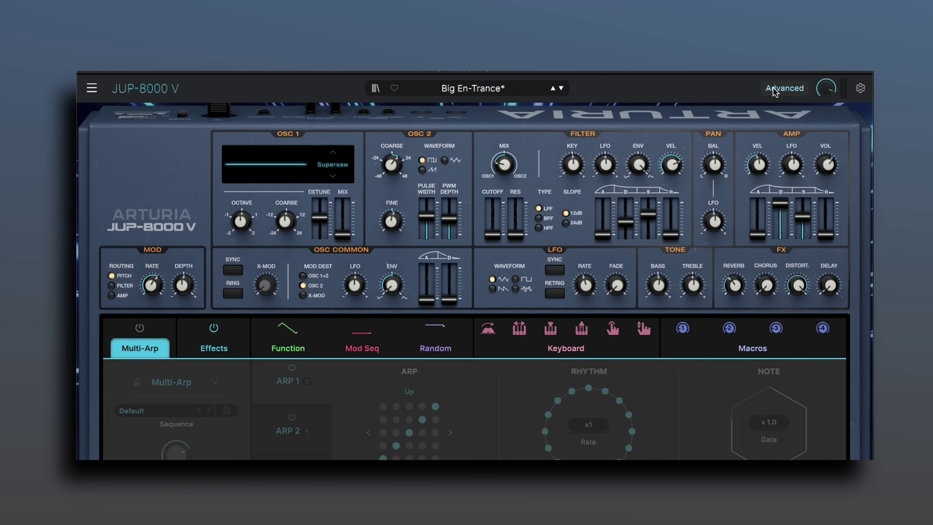
click(225, 326)
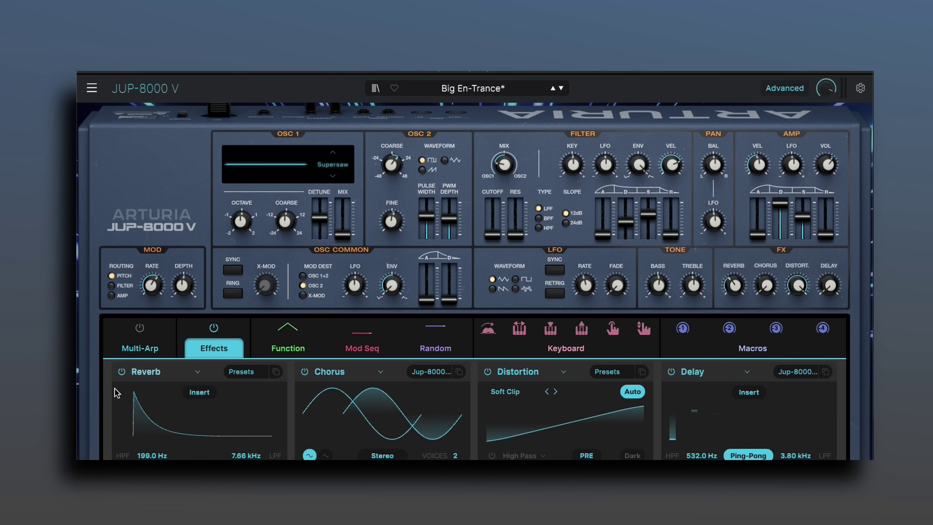
click(186, 371)
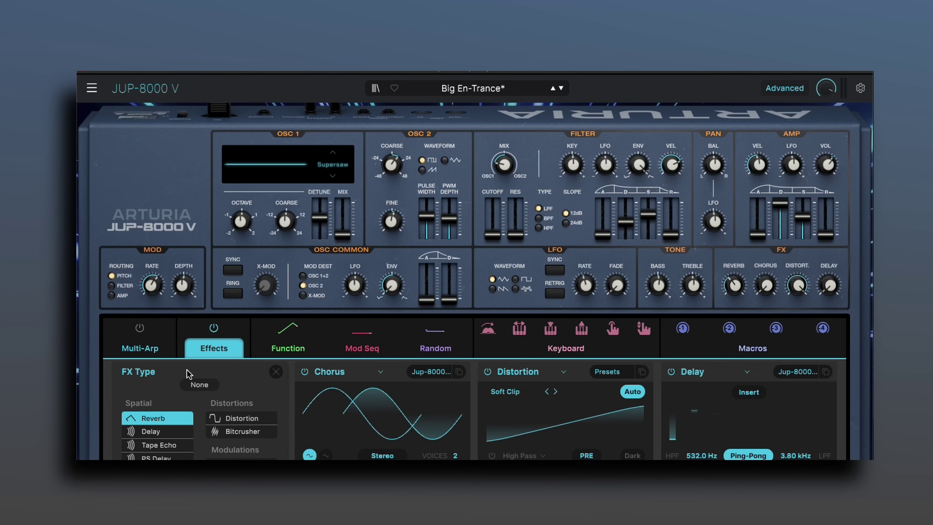
click(276, 371)
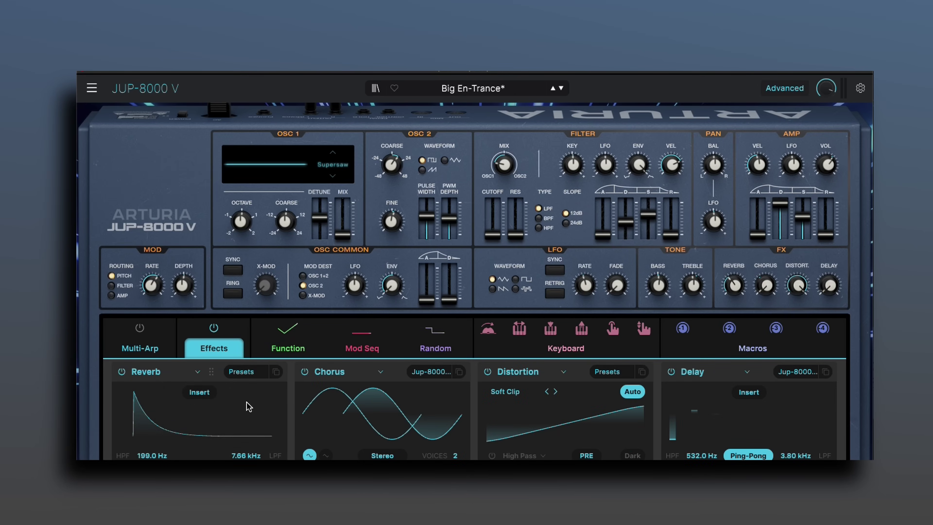
View the Mod Seq and Random modulation sections, and switch on the Multi-Arp.
click(345, 330)
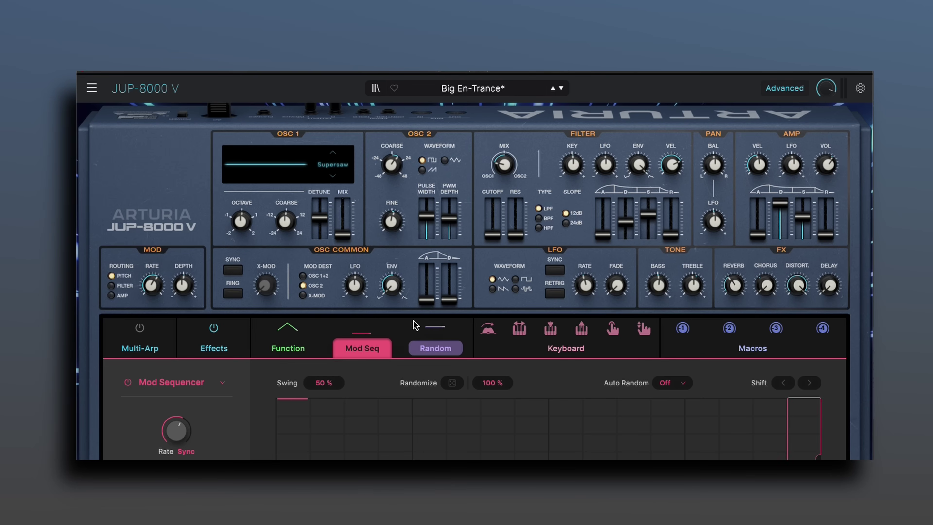
click(431, 322)
click(165, 336)
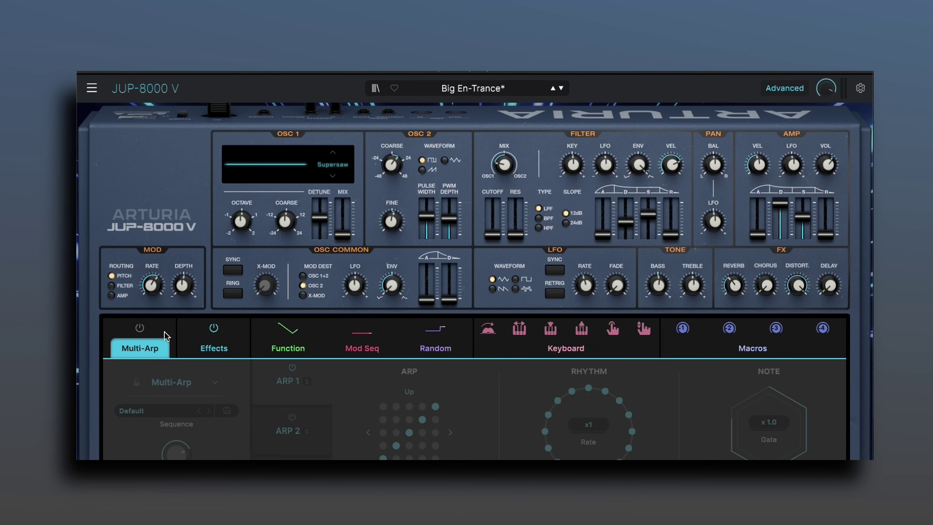
click(140, 328)
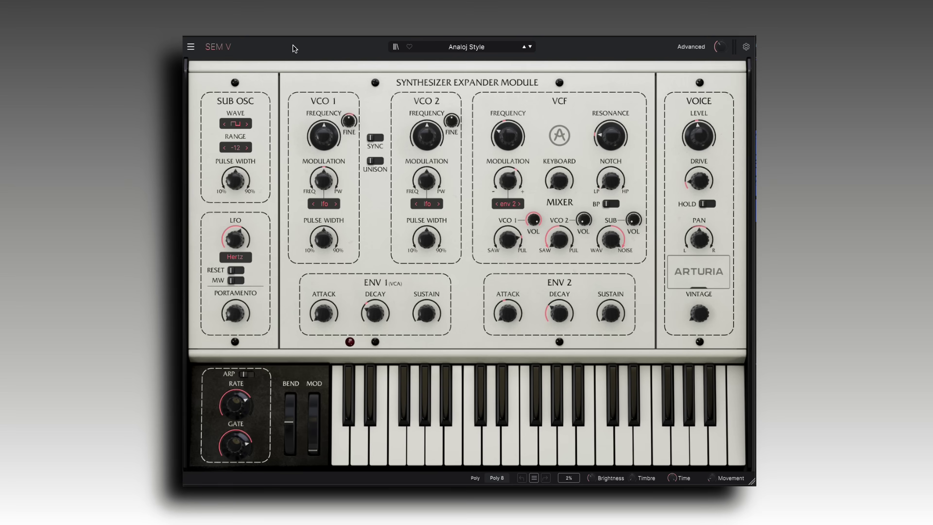
In SEM V, view the preset list without changing the preset, inspect the VCO 2 modulation control, and show the advanced section.
click(459, 47)
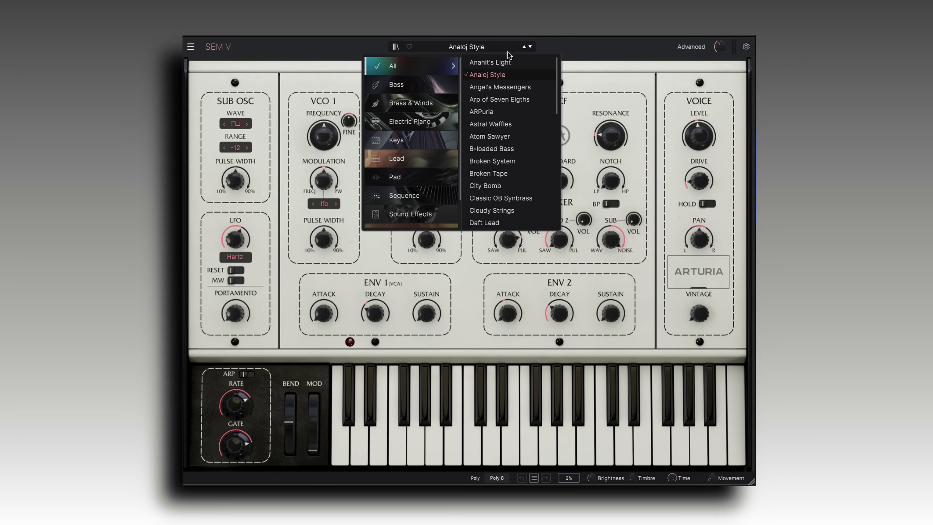
click(440, 48)
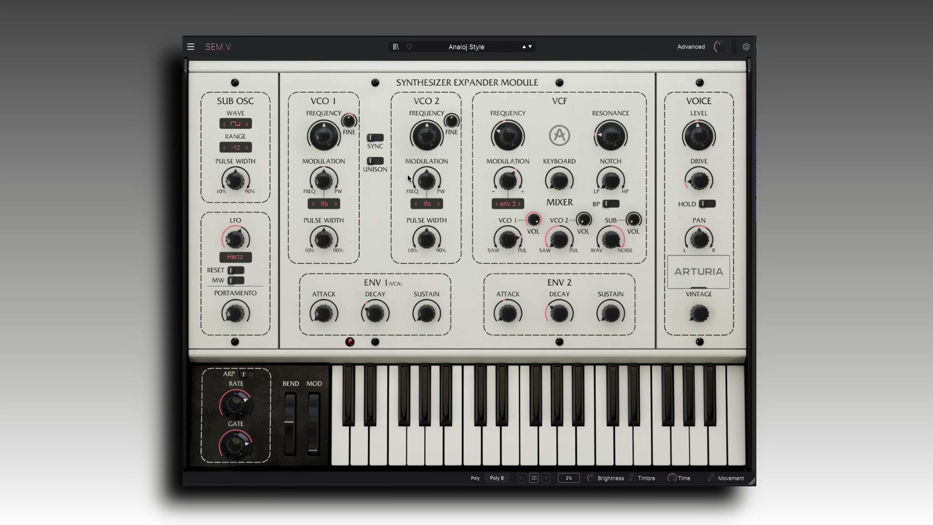
mouse_move(413, 183)
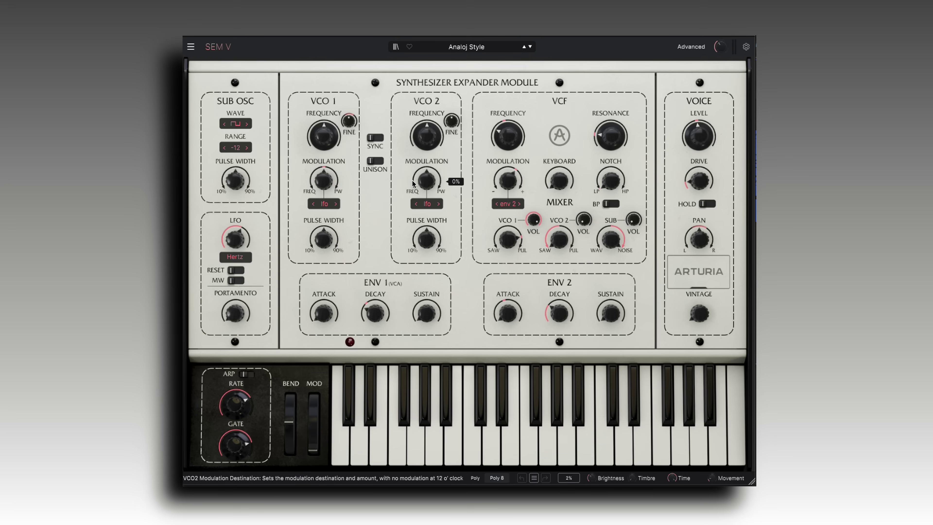
click(688, 47)
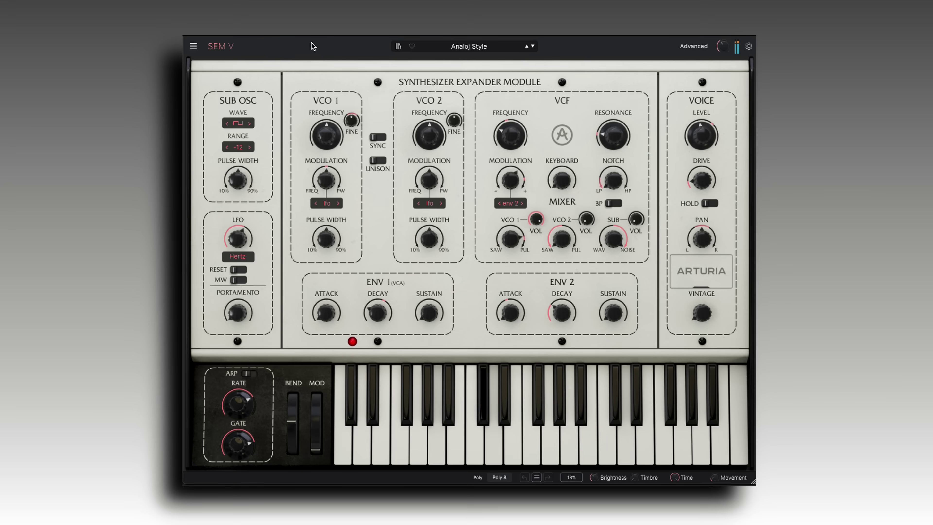
Switch the SEM V arpeggiator on and back off.
click(249, 373)
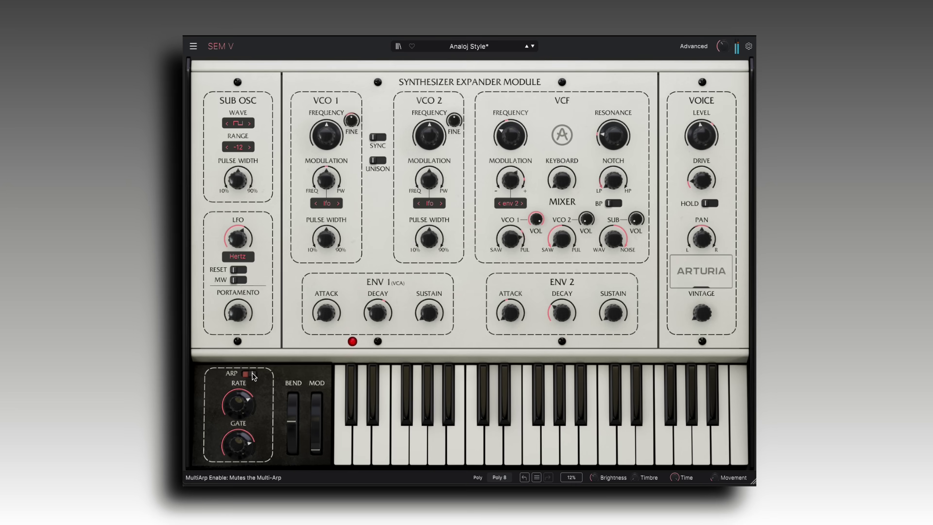
click(252, 373)
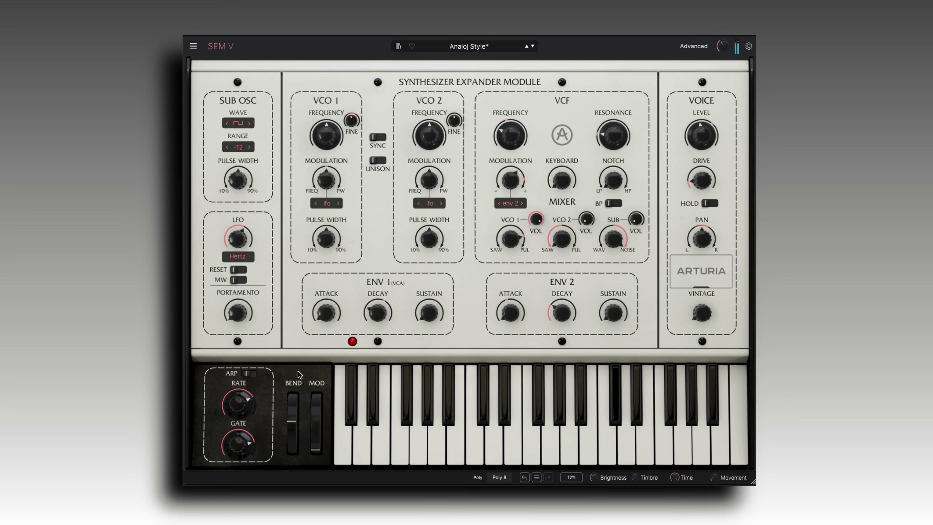
Audition further SEM V presets, including Angel's Messengers, City Bomb, Classic OB Synbrass and Decurtis Horns.
click(533, 47)
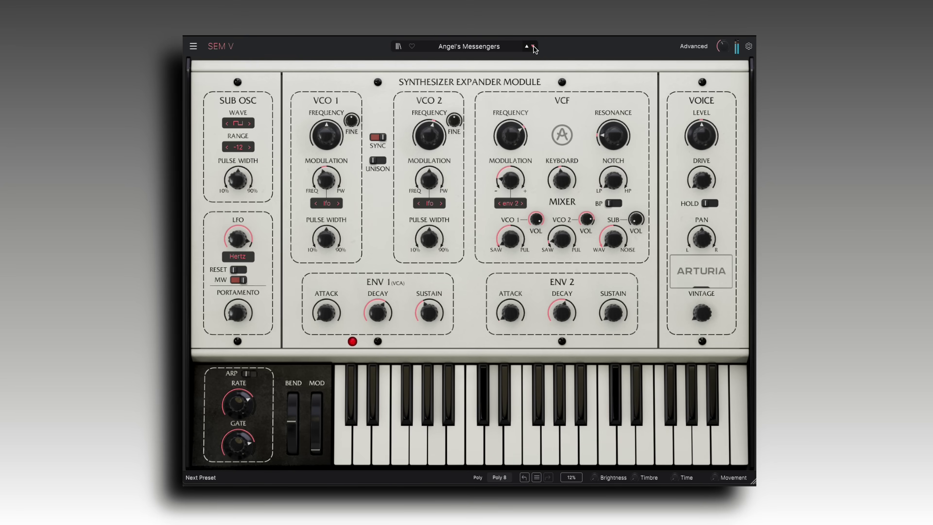
click(532, 46)
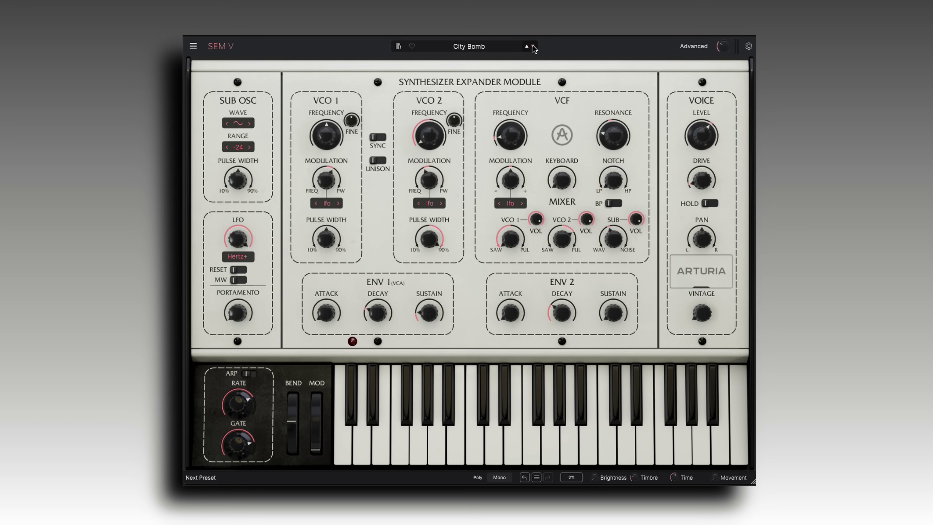
click(532, 46)
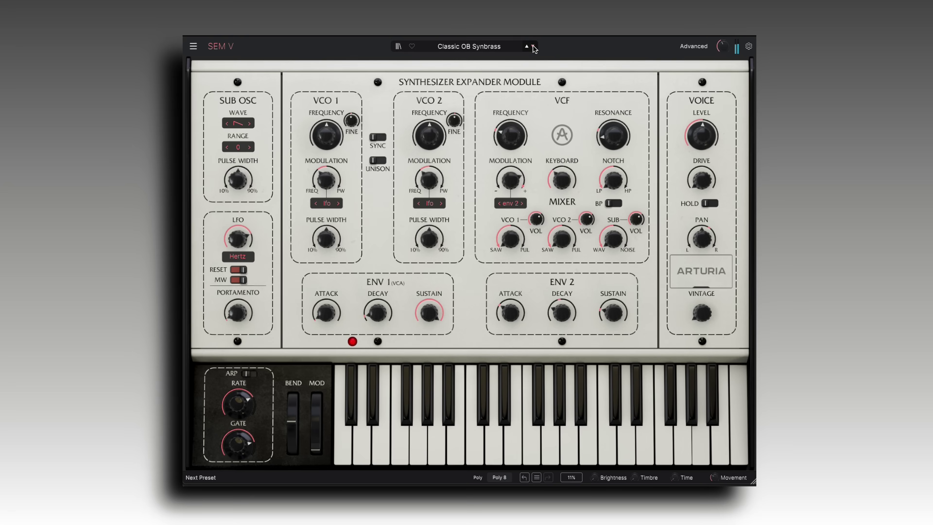
click(533, 47)
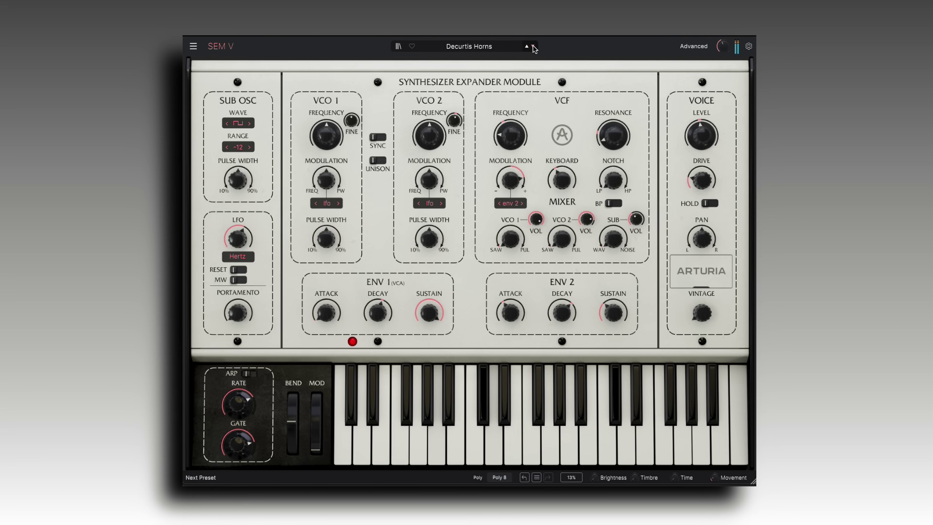
Browse the Pad category in the SEM V preset list, and raise the ENV 2 decay slightly.
click(488, 47)
scroll(423, 169, down, 2)
click(415, 177)
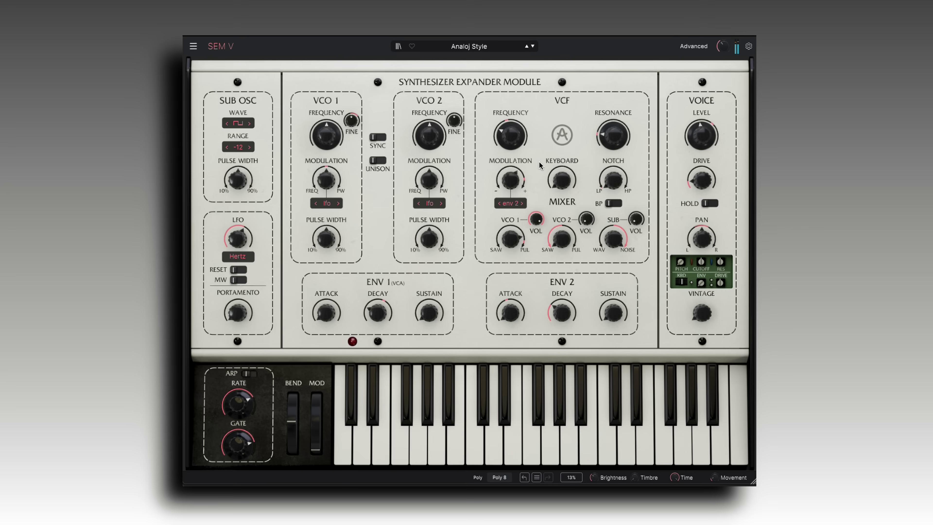
drag(562, 312, 562, 302)
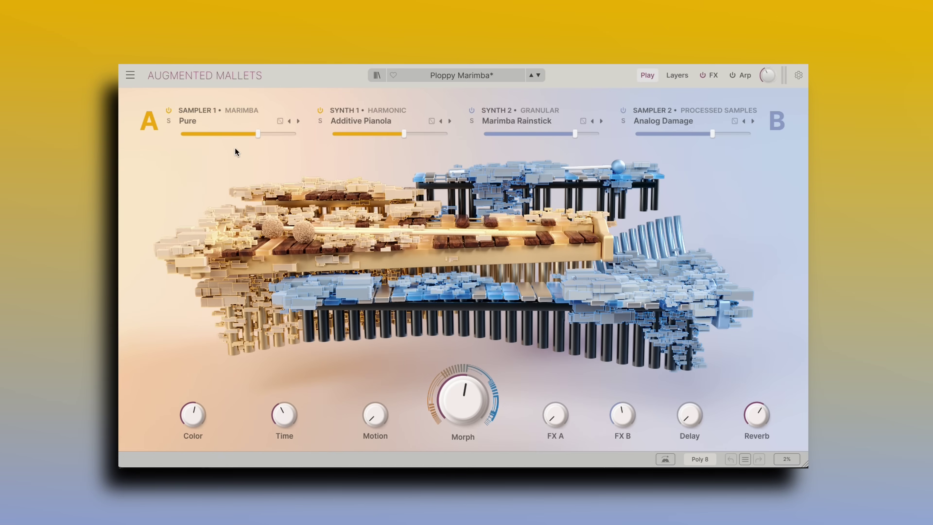
In Augmented Mallets, view the sound sources available for the layers and browse the full preset list without changing Ploppy Marimba.
click(231, 122)
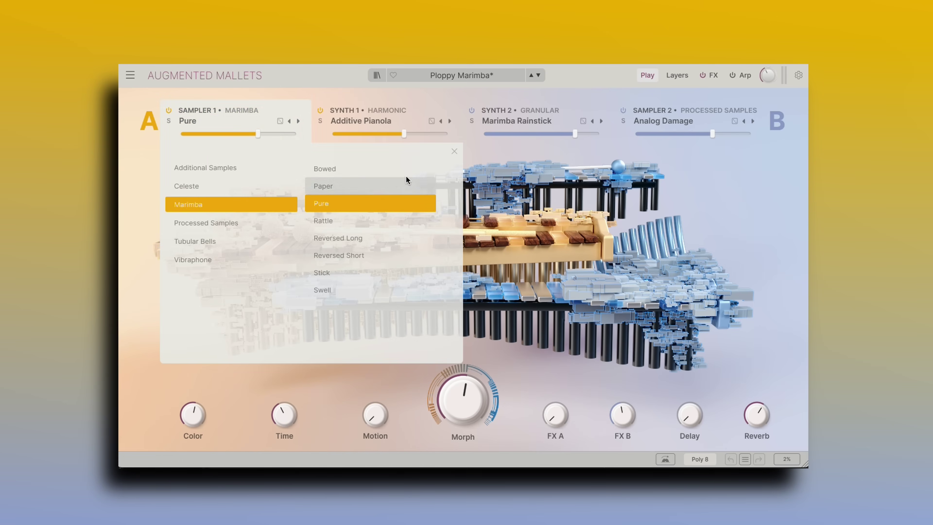
click(398, 123)
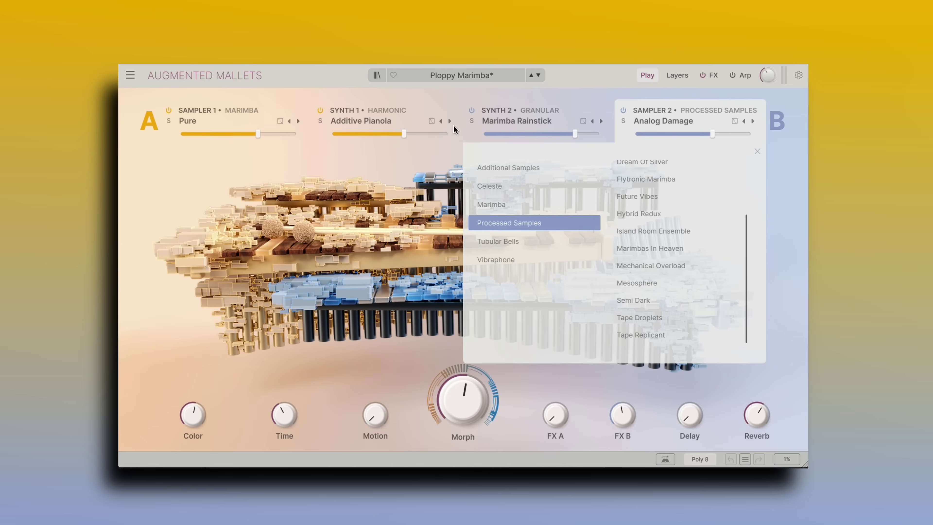
click(458, 72)
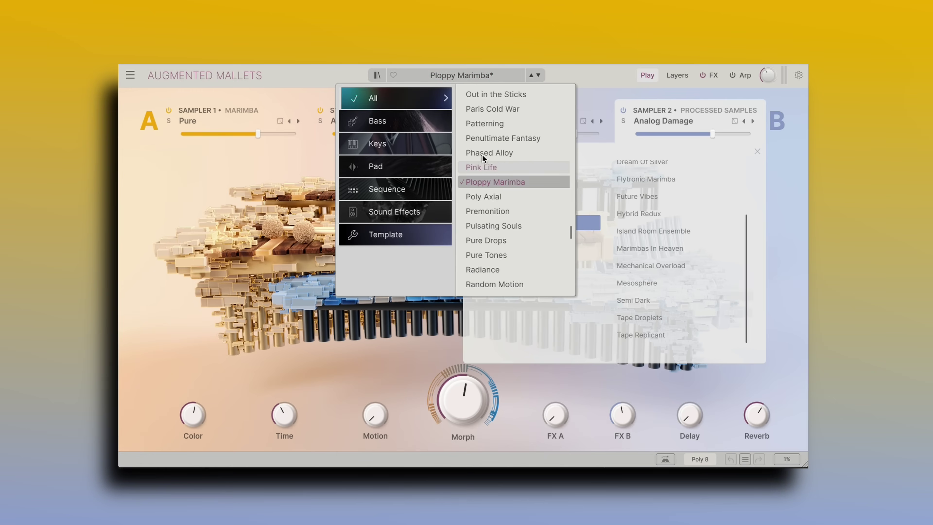
scroll(498, 153, down, 3)
scroll(499, 153, up, 8)
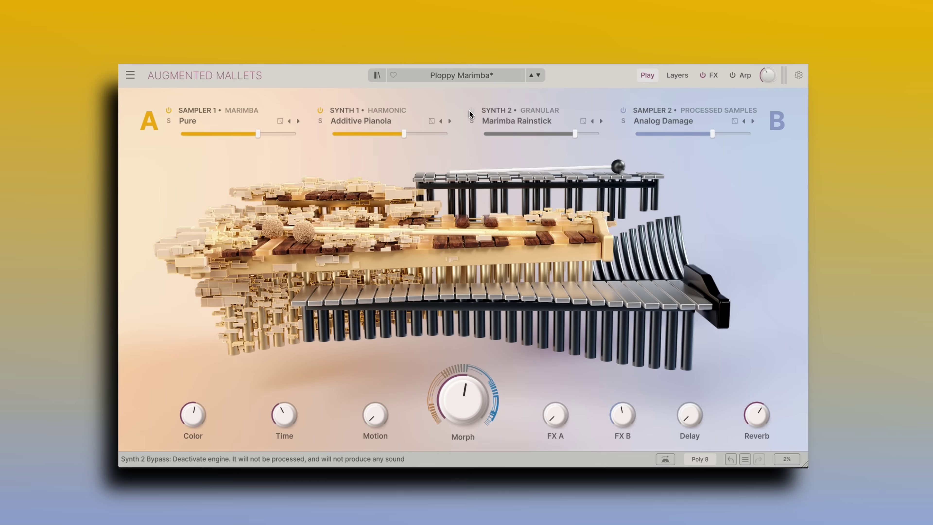
Show the effects, arpeggiator and layer editing pages of Ploppy Marimba, and return to the main play view.
mouse_move(275, 141)
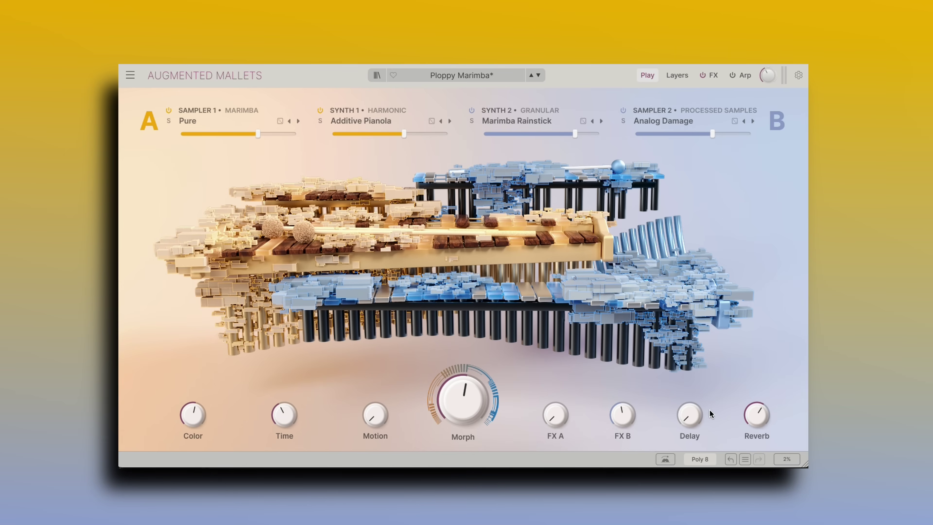
click(710, 76)
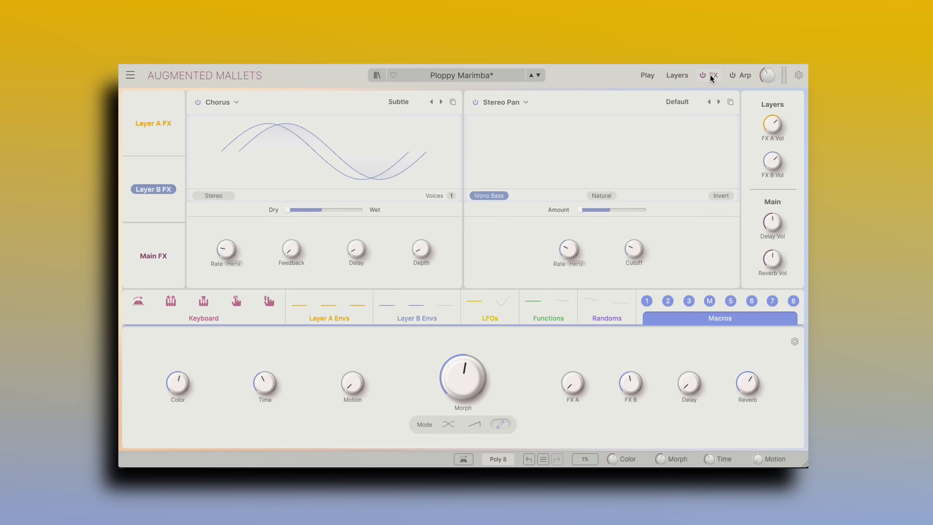
click(744, 75)
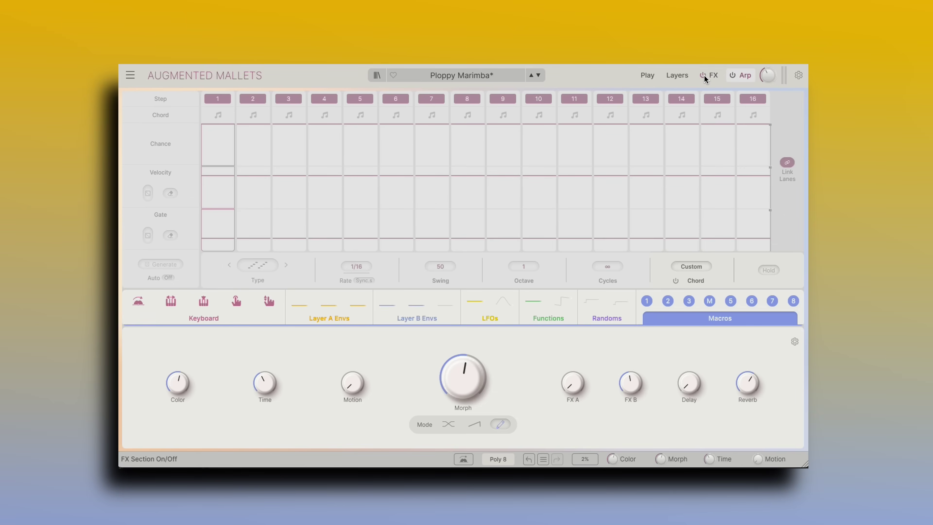
click(711, 75)
click(684, 76)
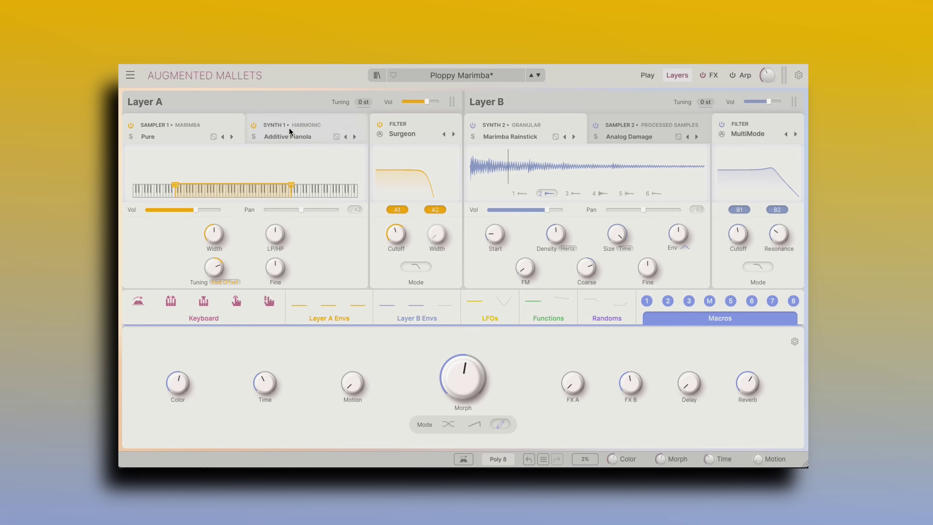
click(647, 75)
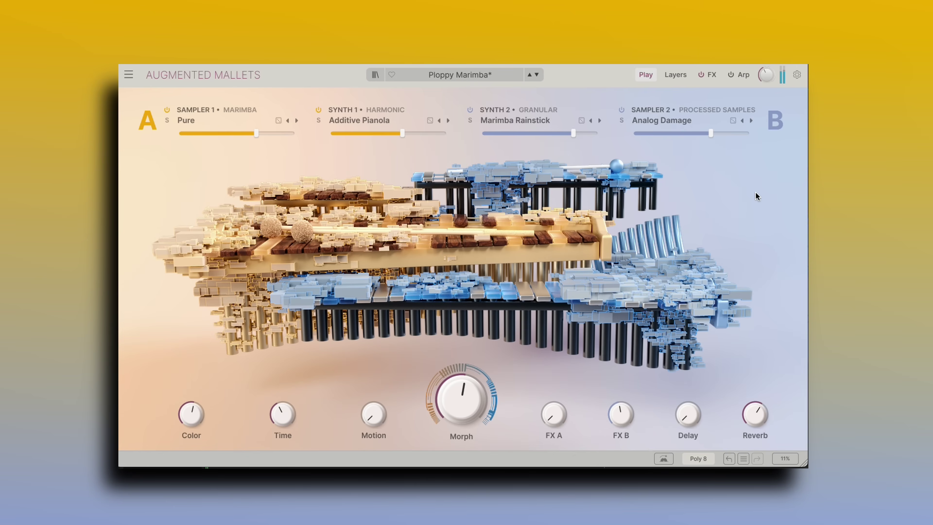
Audition other Augmented Mallets presets, including Golden Ferns and Digital Winter, and load Dreamy Vibraphone.
click(537, 75)
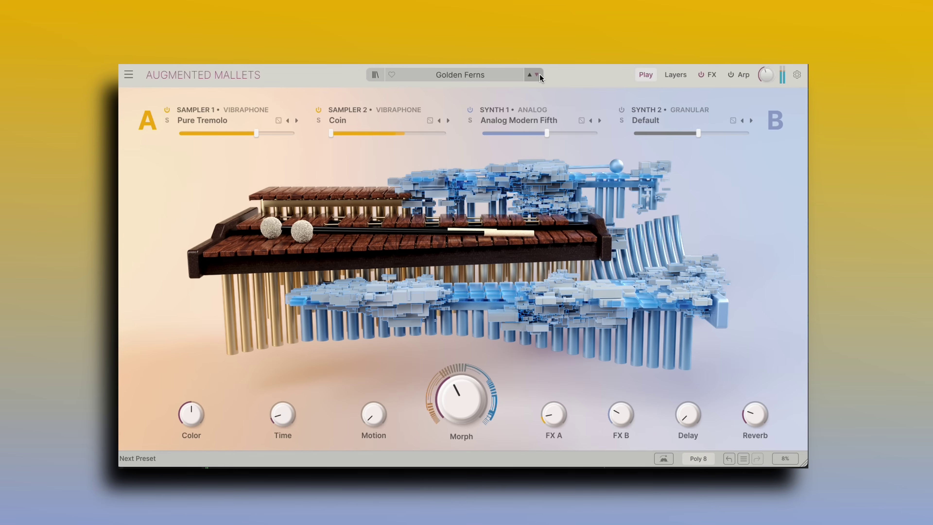
click(539, 74)
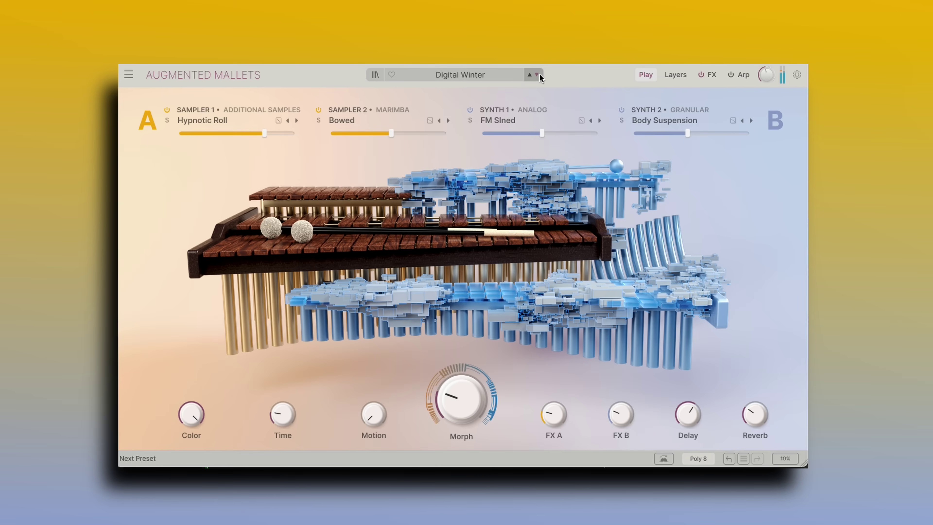
click(539, 76)
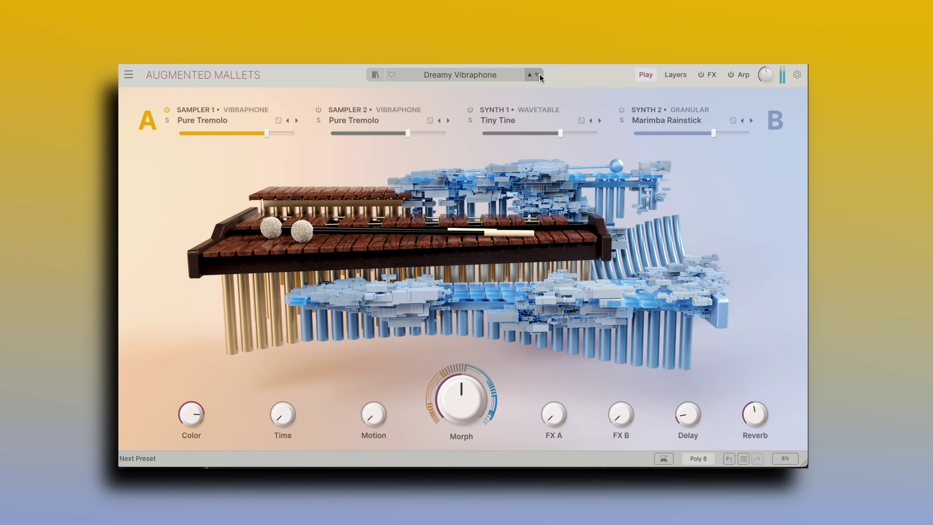
Raise Morph, Motion, FX A and Time on Dreamy Vibraphone, and set FX B to about 0.092.
drag(482, 380, 481, 359)
drag(373, 414, 373, 378)
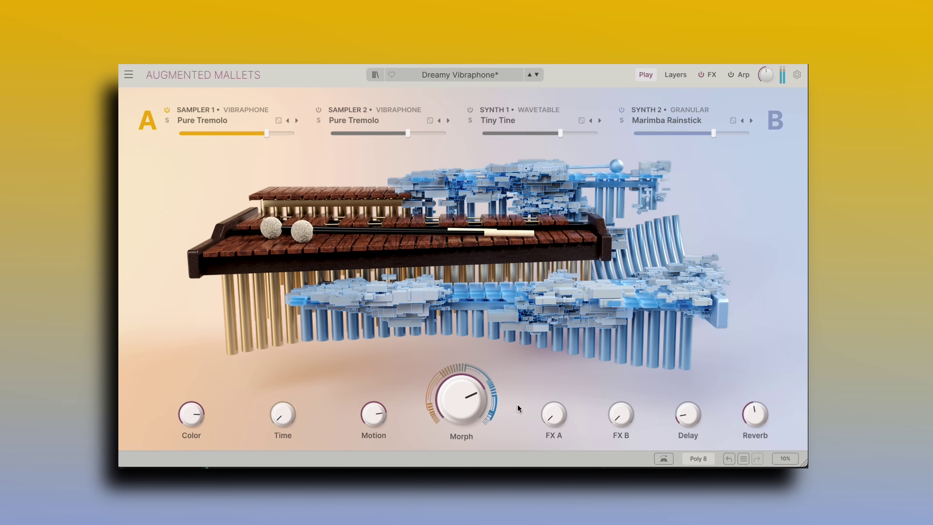
drag(553, 414, 553, 404)
drag(620, 414, 621, 410)
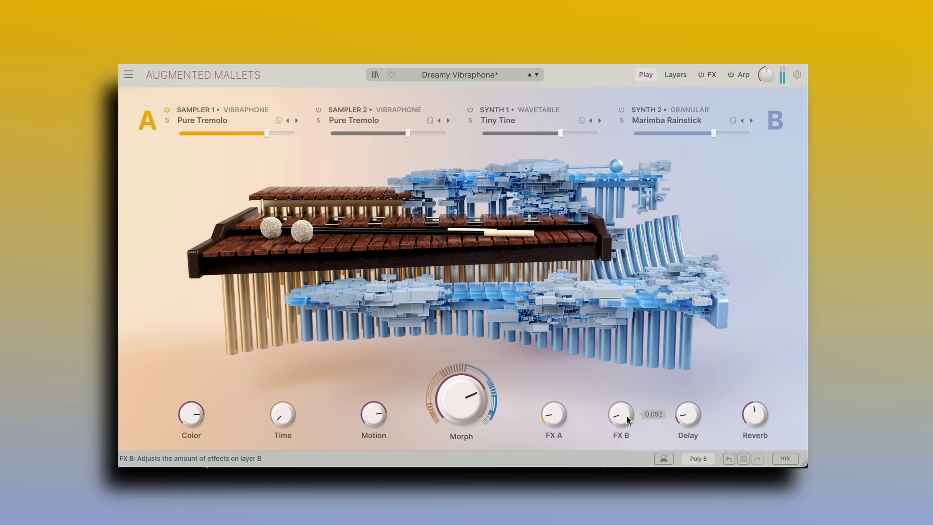
drag(283, 414, 282, 400)
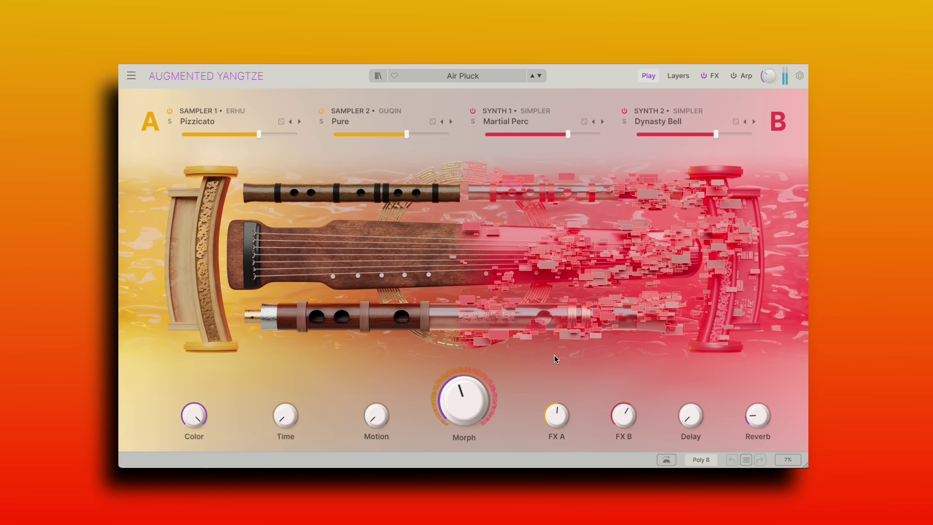
In Augmented Yangtze, raise the Morph and Motion amounts of the Air Pluck preset.
drag(498, 379, 499, 344)
mouse_move(376, 416)
drag(376, 415, 376, 383)
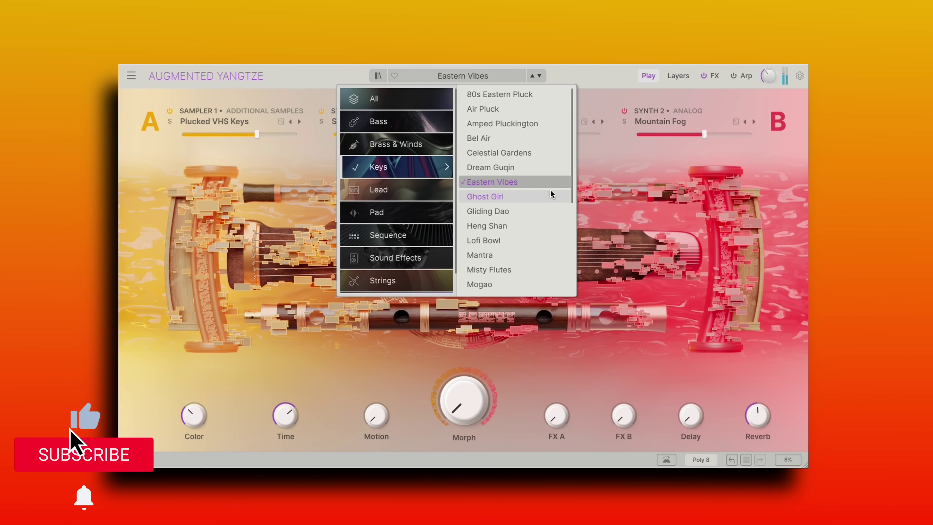
Keep the Eastern Vibes preset from the Keys category, and raise its Morph and FX A amounts.
click(615, 147)
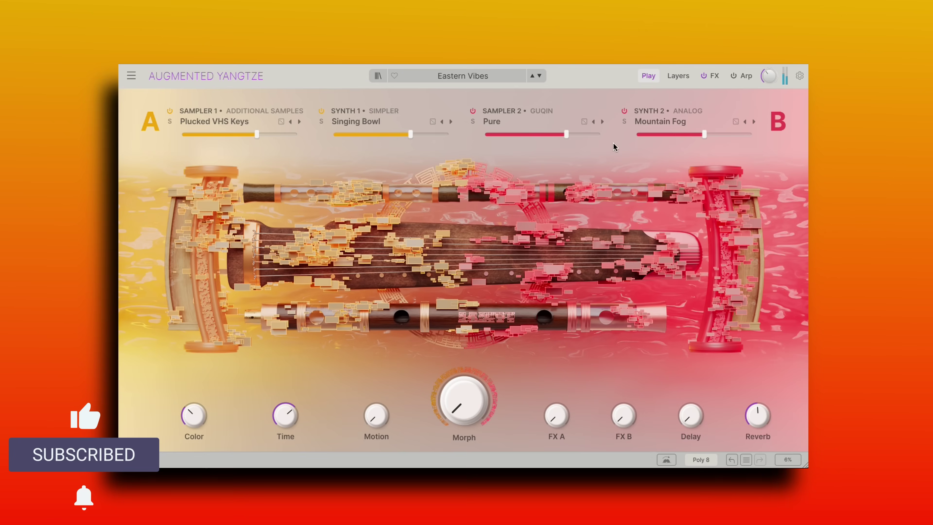
drag(463, 400, 464, 372)
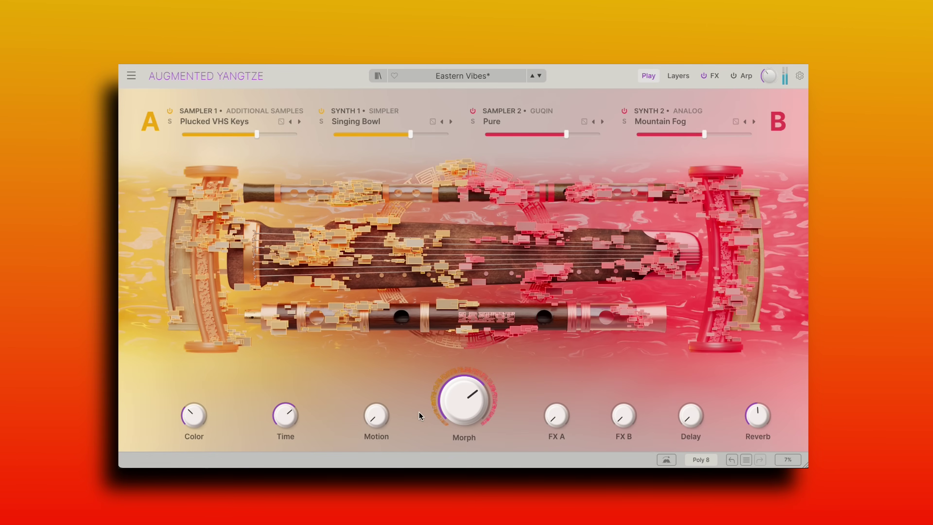
drag(556, 415, 556, 408)
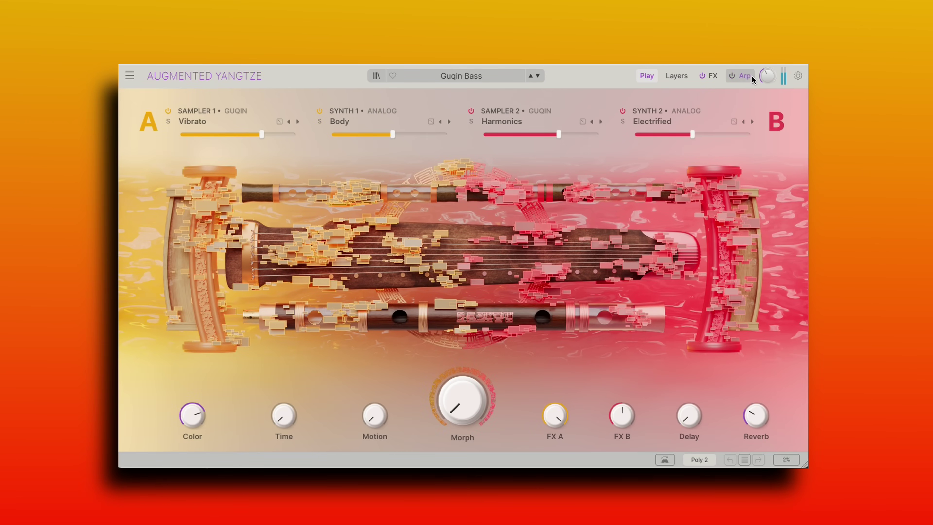
Show the effects page of the Guqin Bass preset and return to the main play view.
click(709, 76)
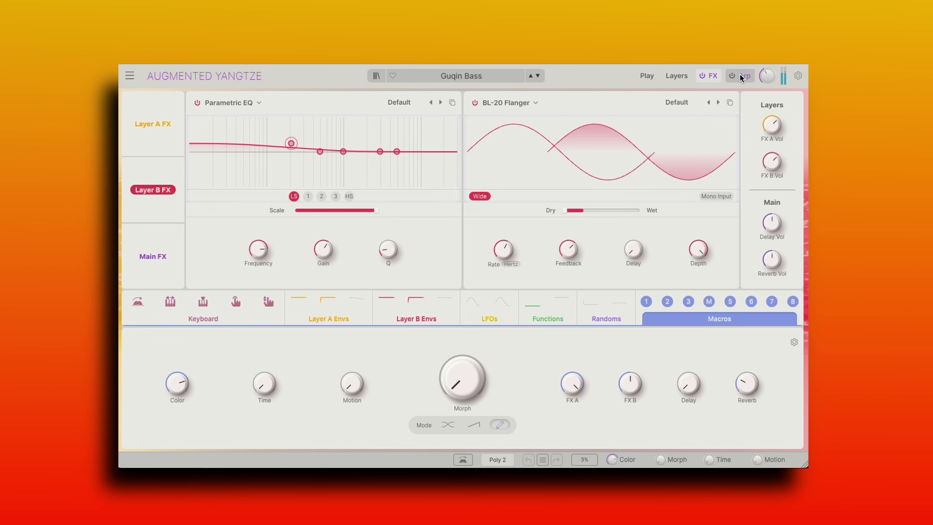
click(647, 77)
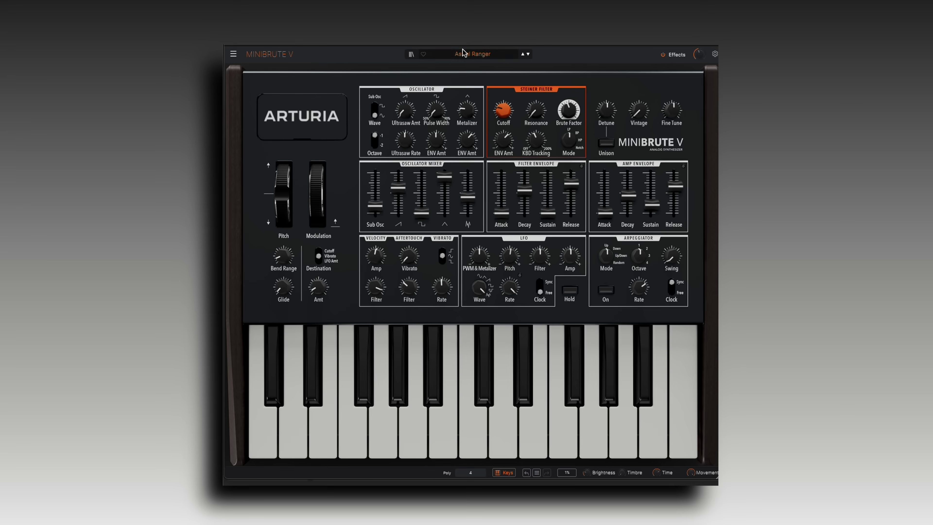
In MiniBrute V, view the preset list without changing Astral Ranger, and show the effects section.
click(463, 53)
click(589, 58)
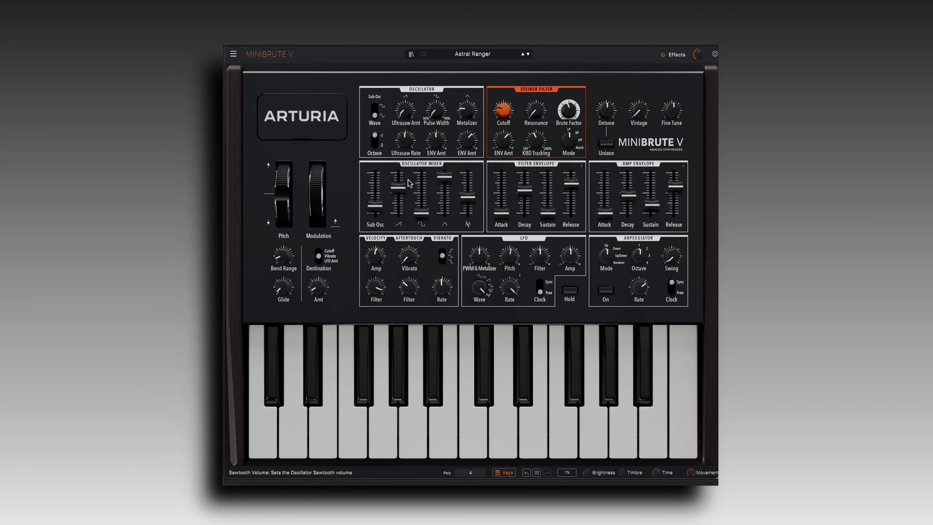
click(674, 54)
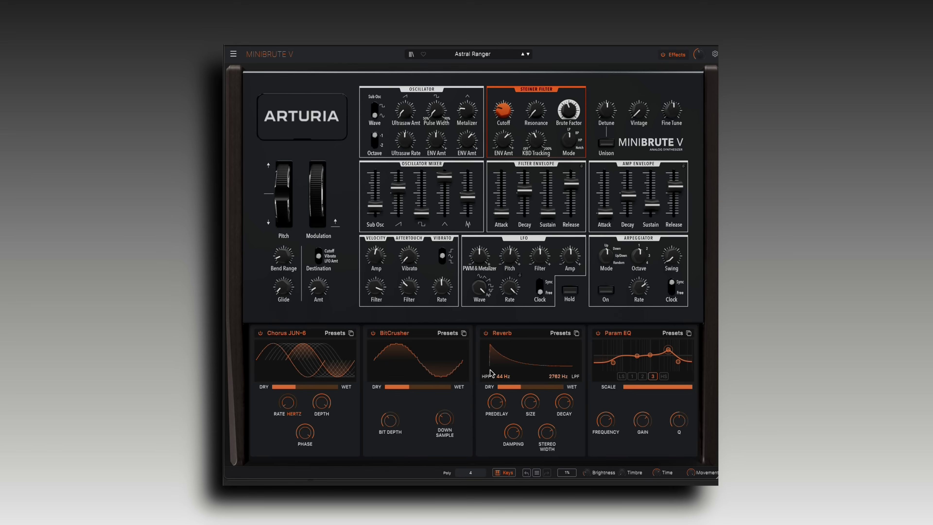
Hide the effects section and advance through further MiniBrute V presets, including Desert Copper, Miami Palms and Limpid Drop.
click(673, 54)
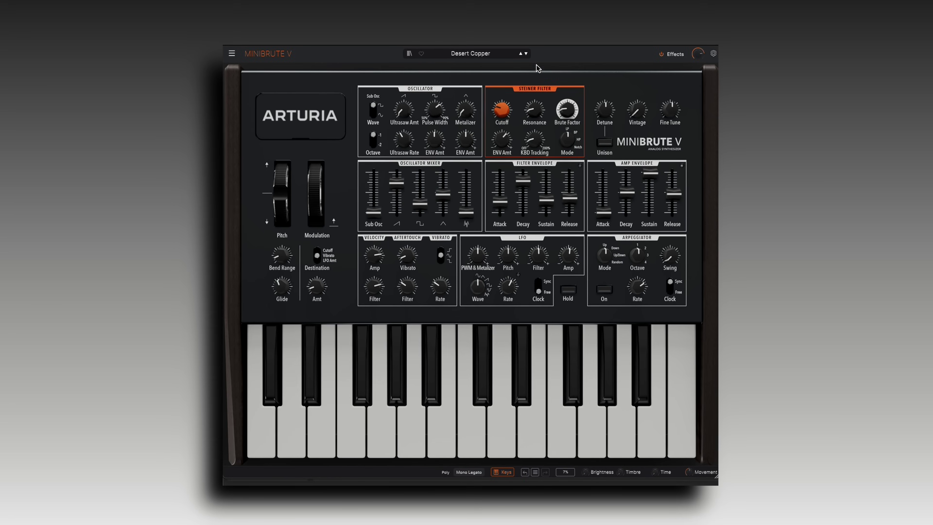
click(526, 55)
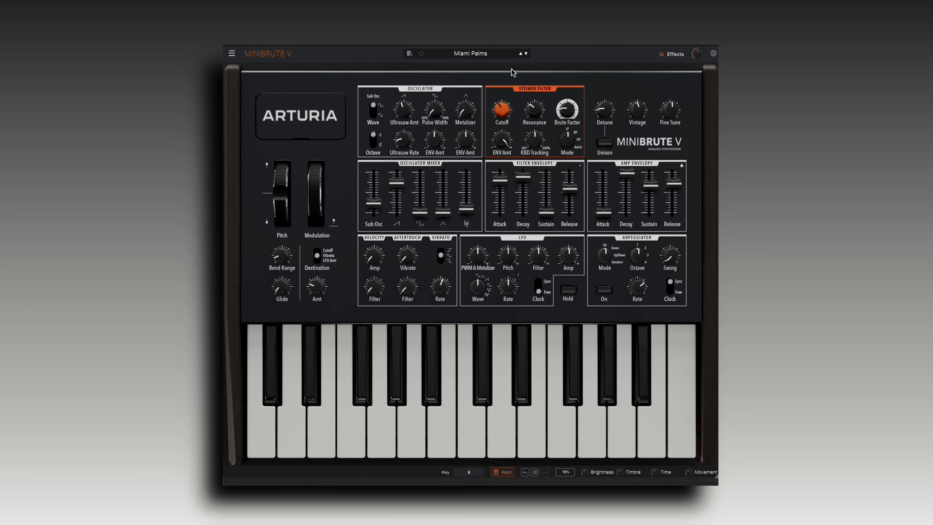
click(526, 53)
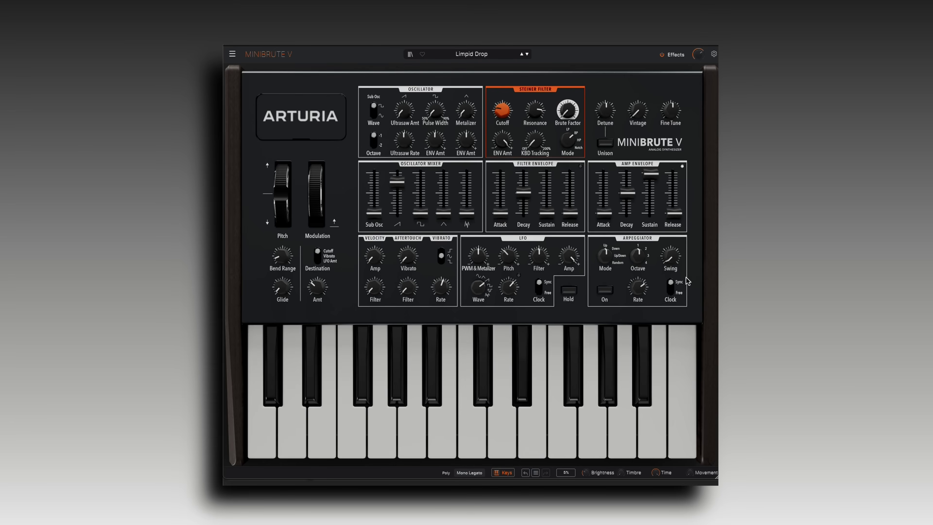
View the preset list around Limpid Drop, and show the effects section of the Crazy Time preset.
click(475, 55)
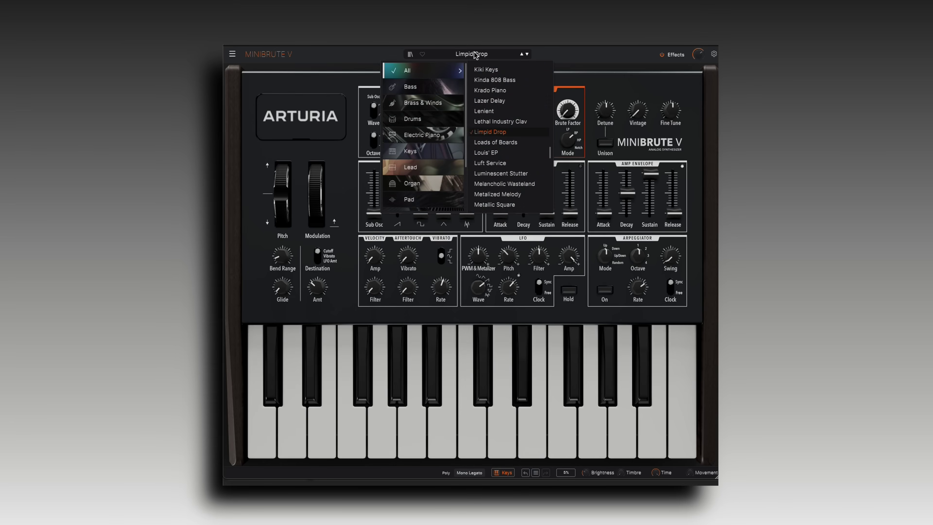
click(476, 55)
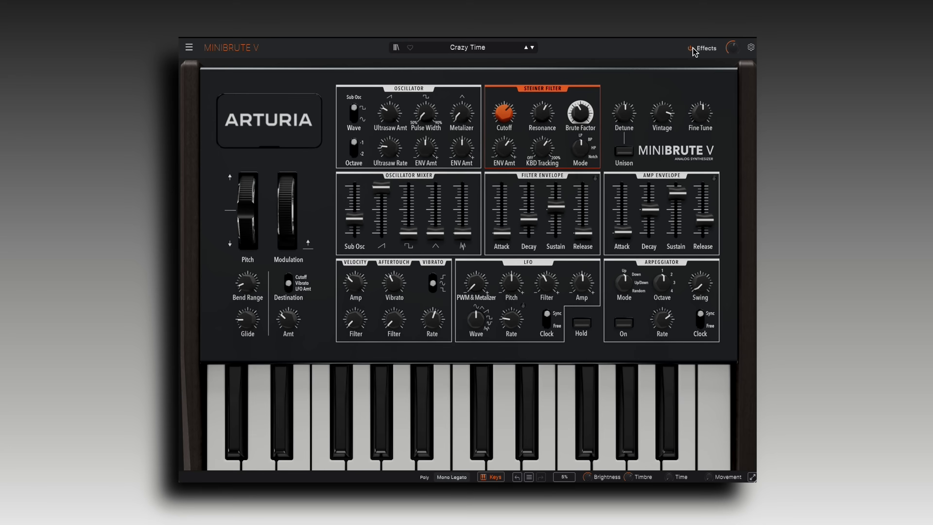
click(706, 48)
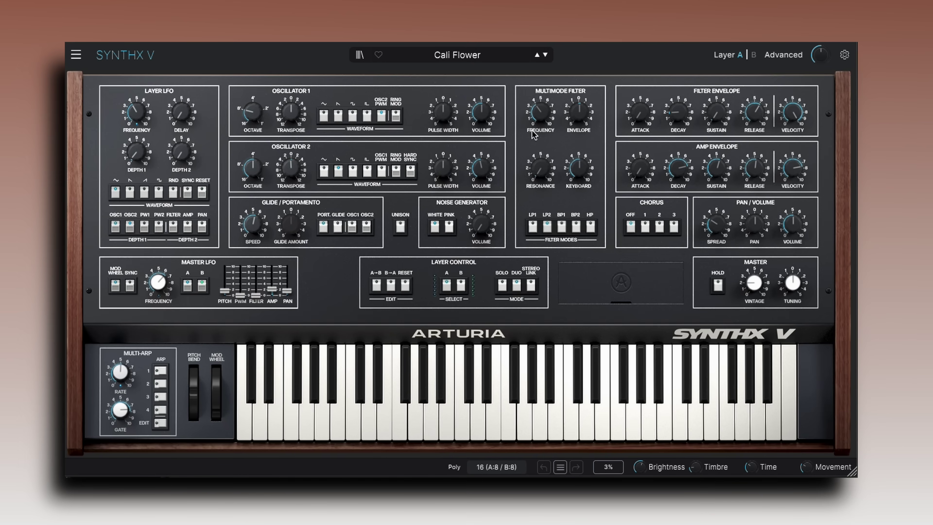
In SynthX V, view the preset list while keeping Cali Flower, and show the advanced section before returning to the keyboard view.
click(477, 56)
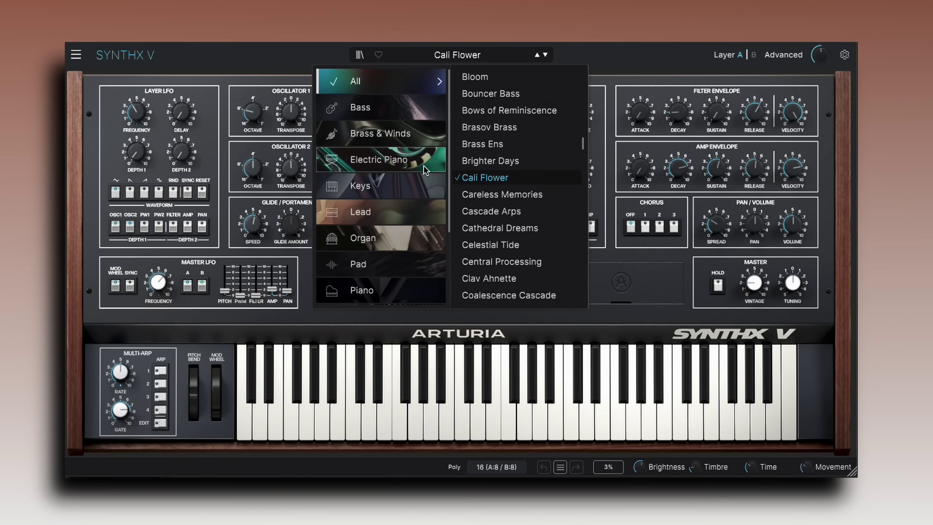
click(784, 54)
click(783, 54)
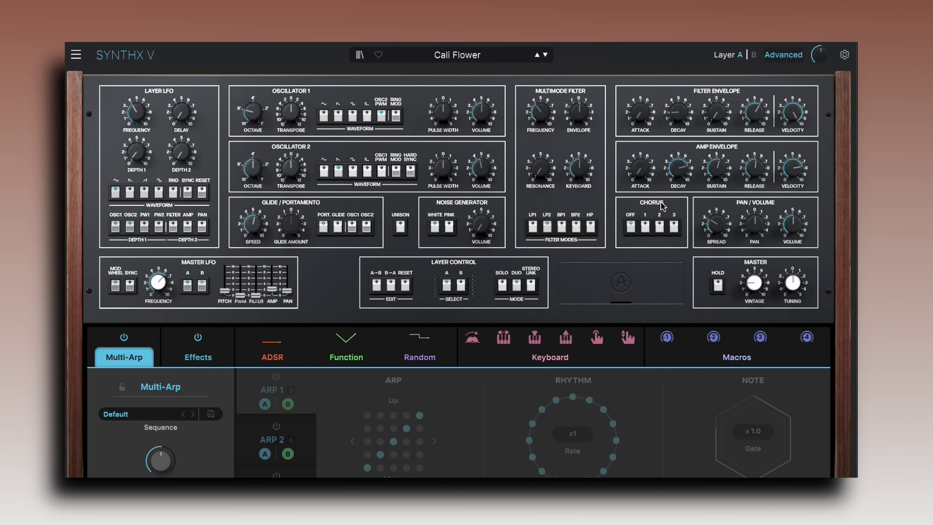
click(783, 55)
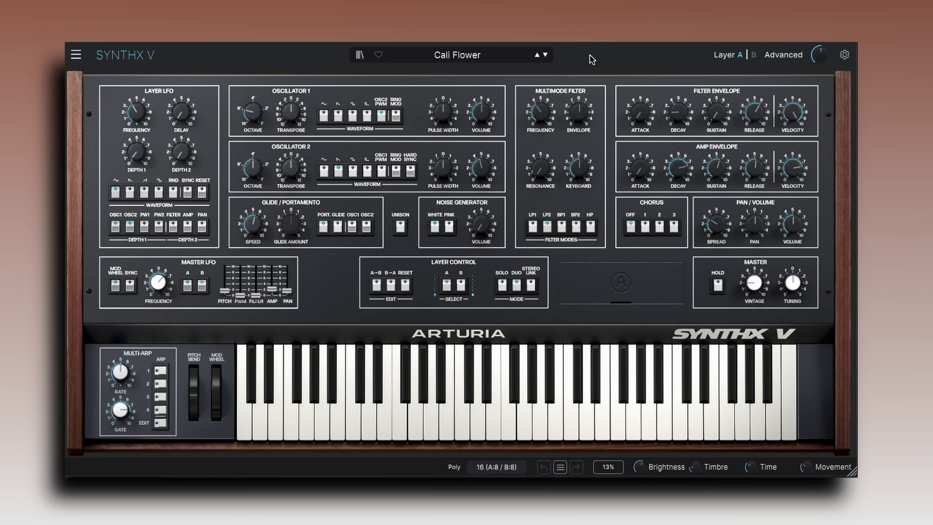
Advance from Cali Flower through the following presets, including Coalescence Cascade and Dot and Brass, to Ecliptica.
click(545, 55)
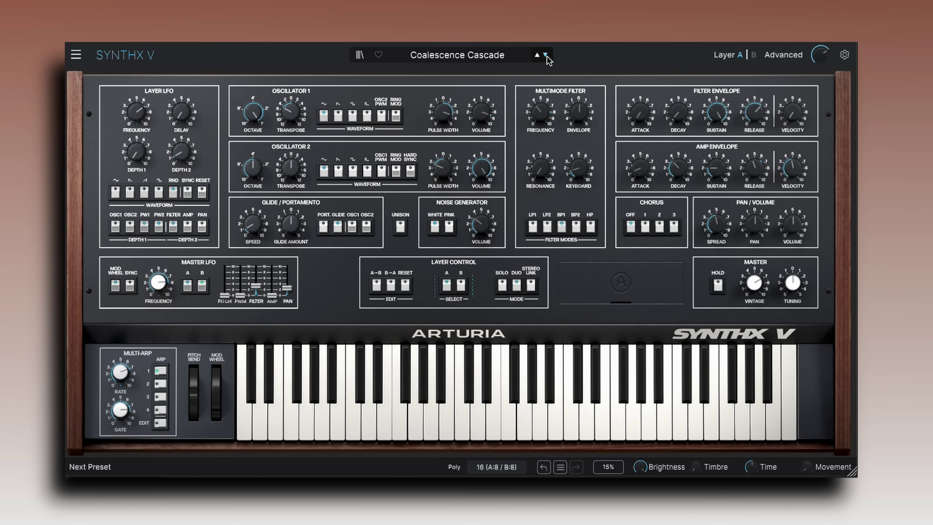
click(545, 55)
click(545, 55)
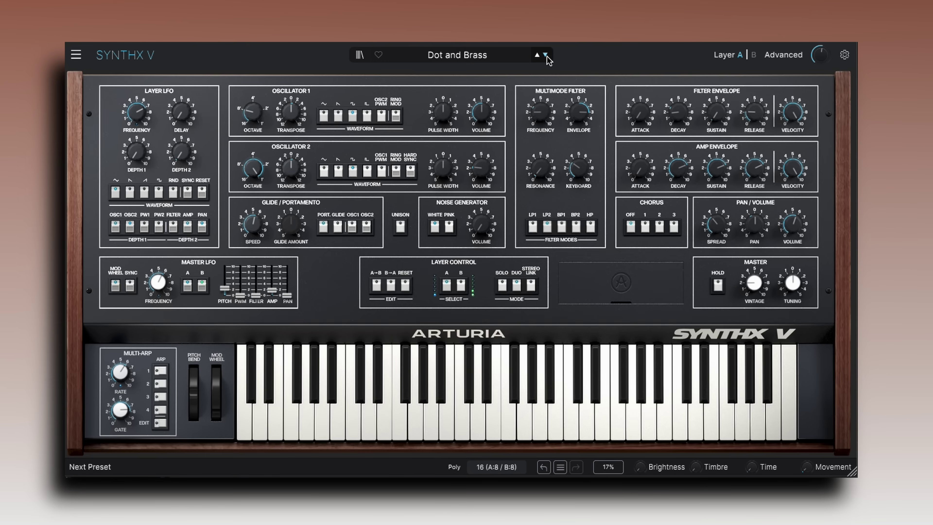
click(546, 55)
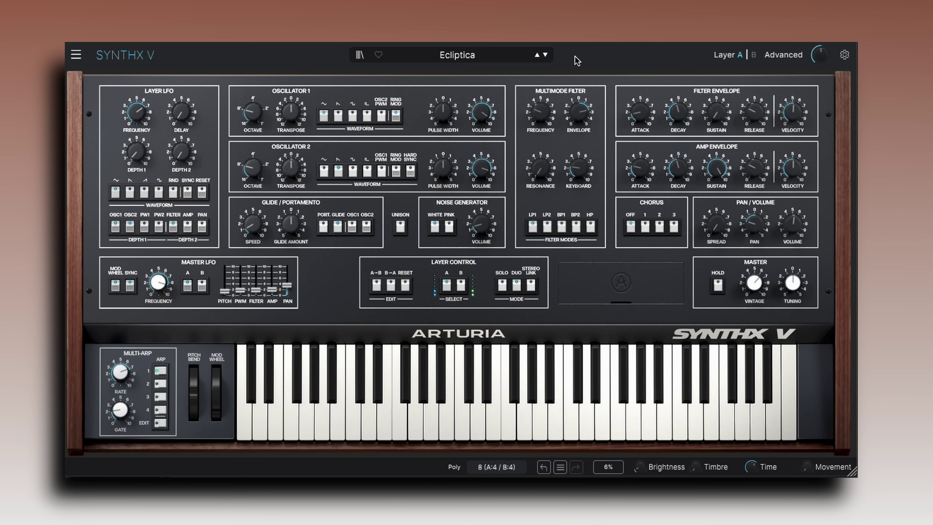
Browse the preset categories including Bass, load the UniBass preset, and play low notes on the virtual keyboard.
click(500, 60)
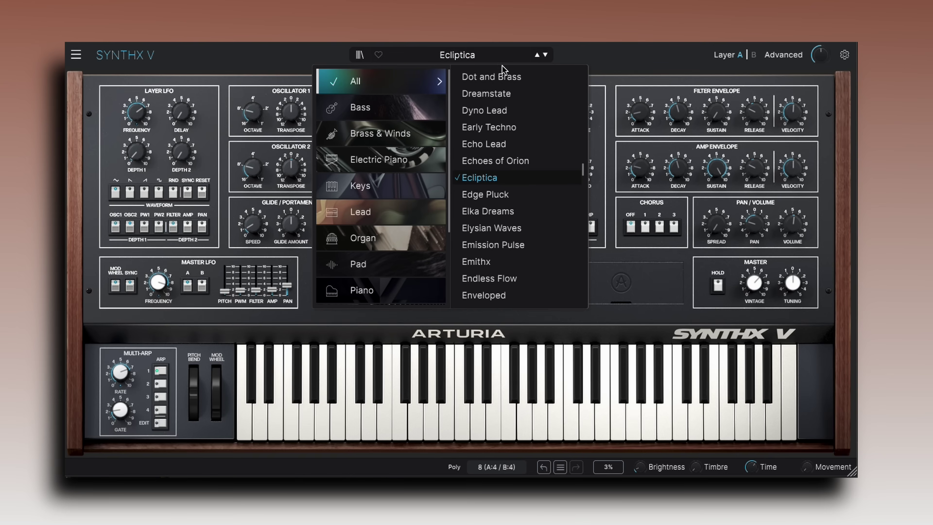
scroll(418, 136, down, 2)
scroll(419, 137, up, 2)
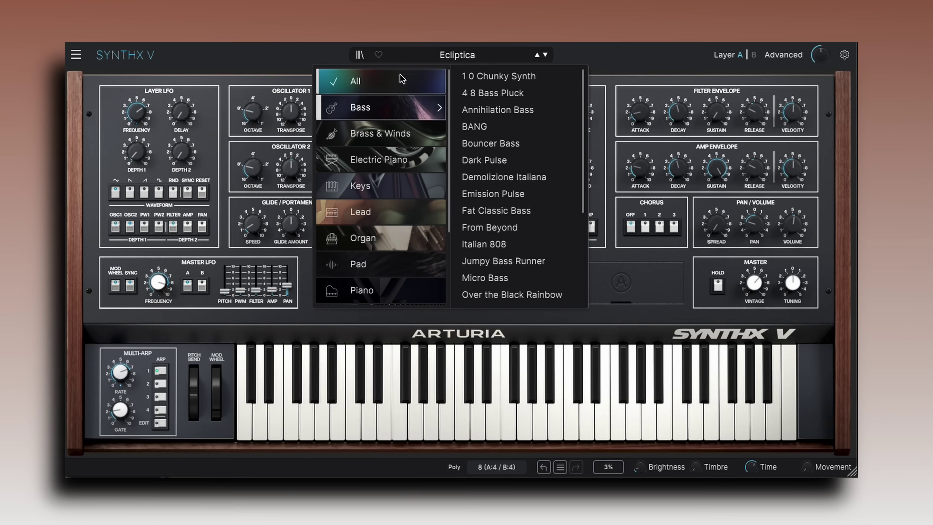
click(426, 79)
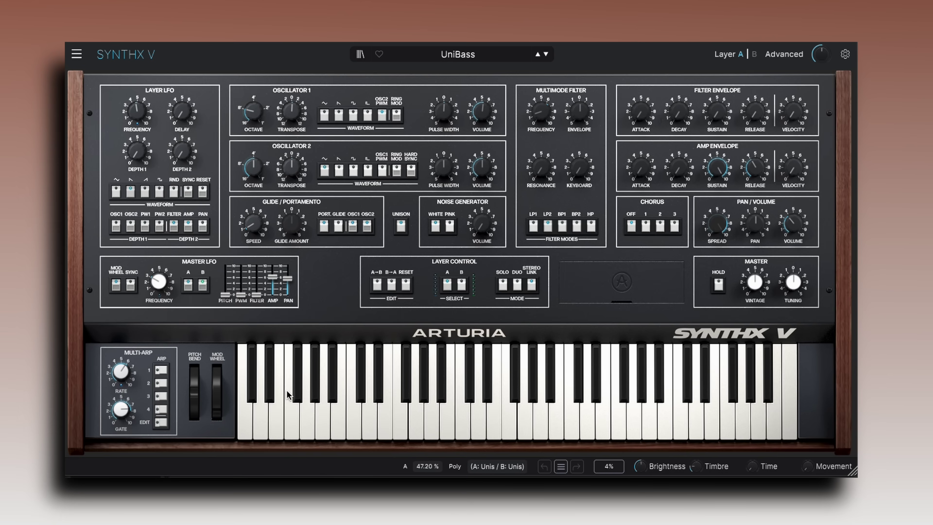
click(250, 422)
click(261, 418)
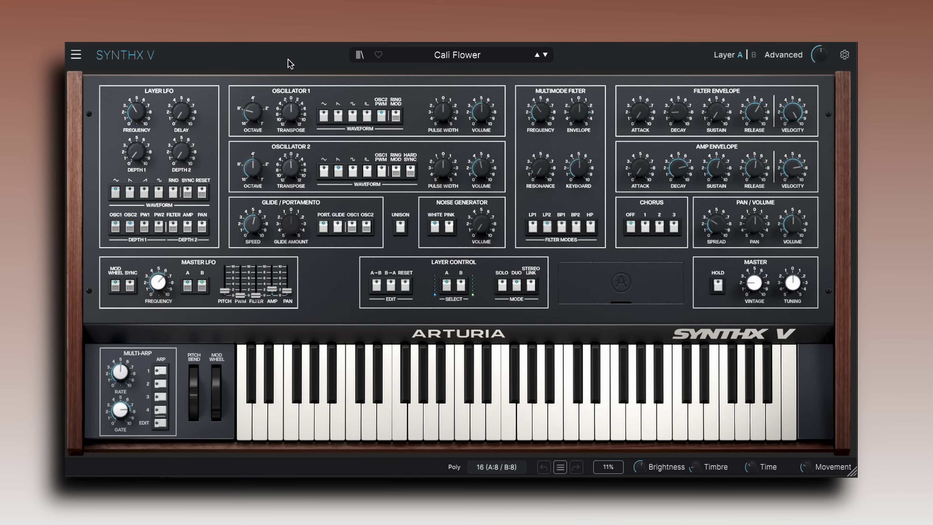
Show the ADSR modulation settings of the Cali Flower preset in the advanced section, and return to the keyboard view.
click(784, 55)
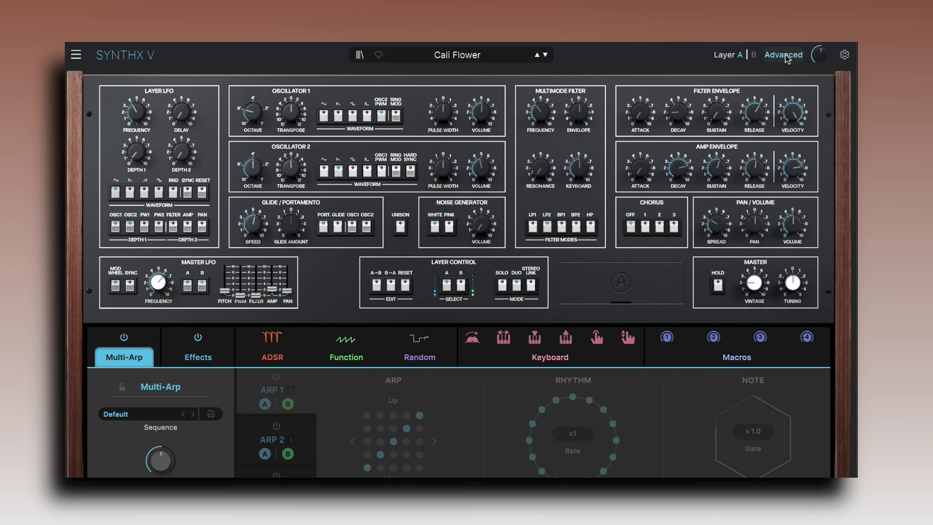
click(277, 360)
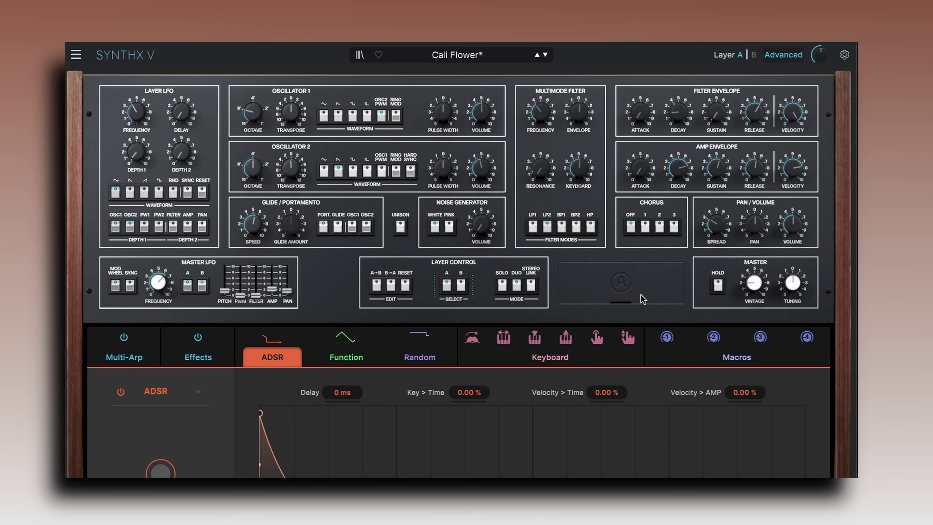
click(786, 56)
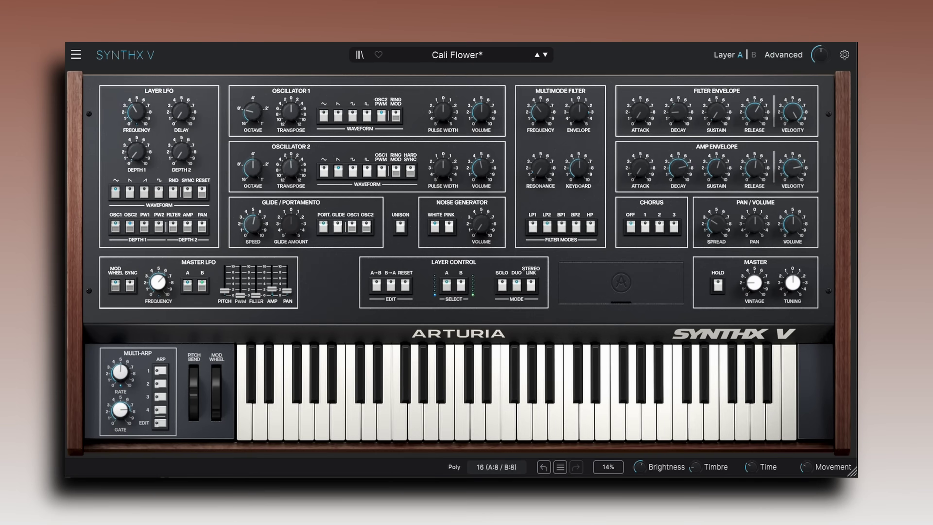